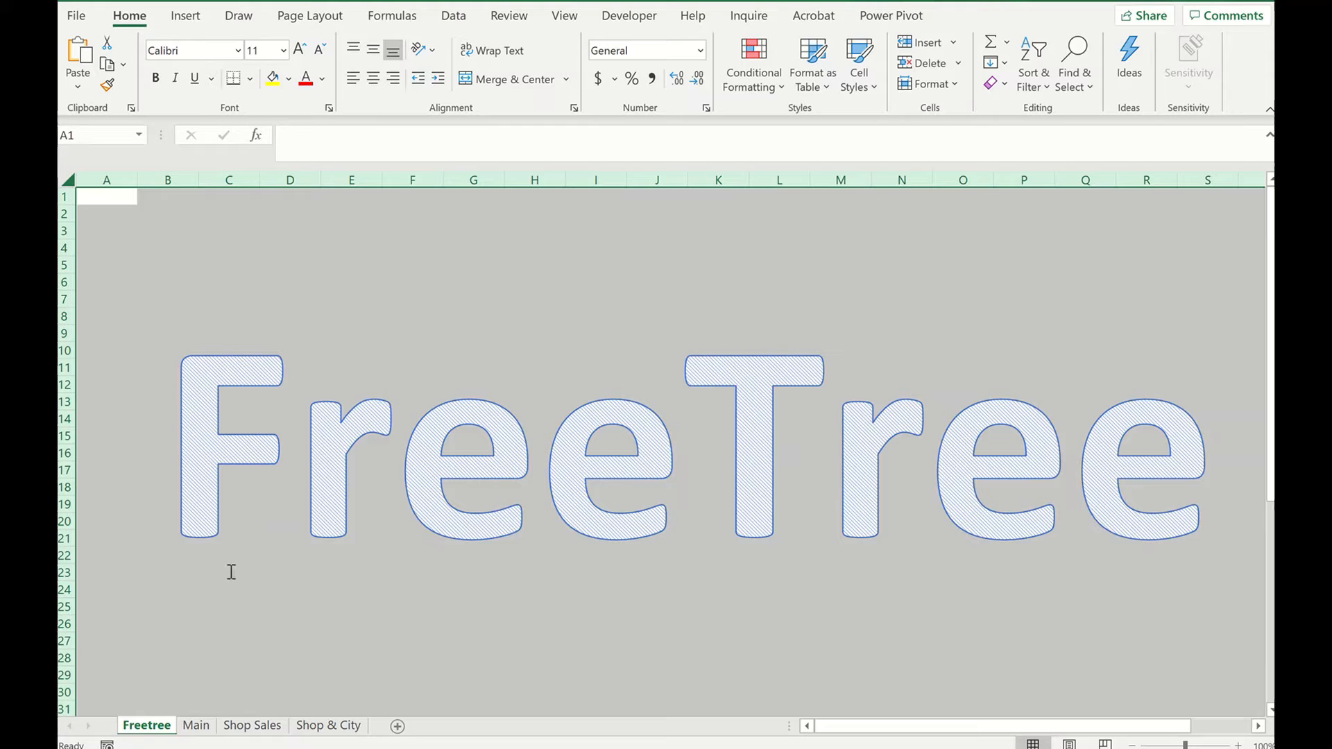
- Open the Shop Sales sheet and examine its date, store, volume and USD sales columns and the existing SUM formulas
click(243, 725)
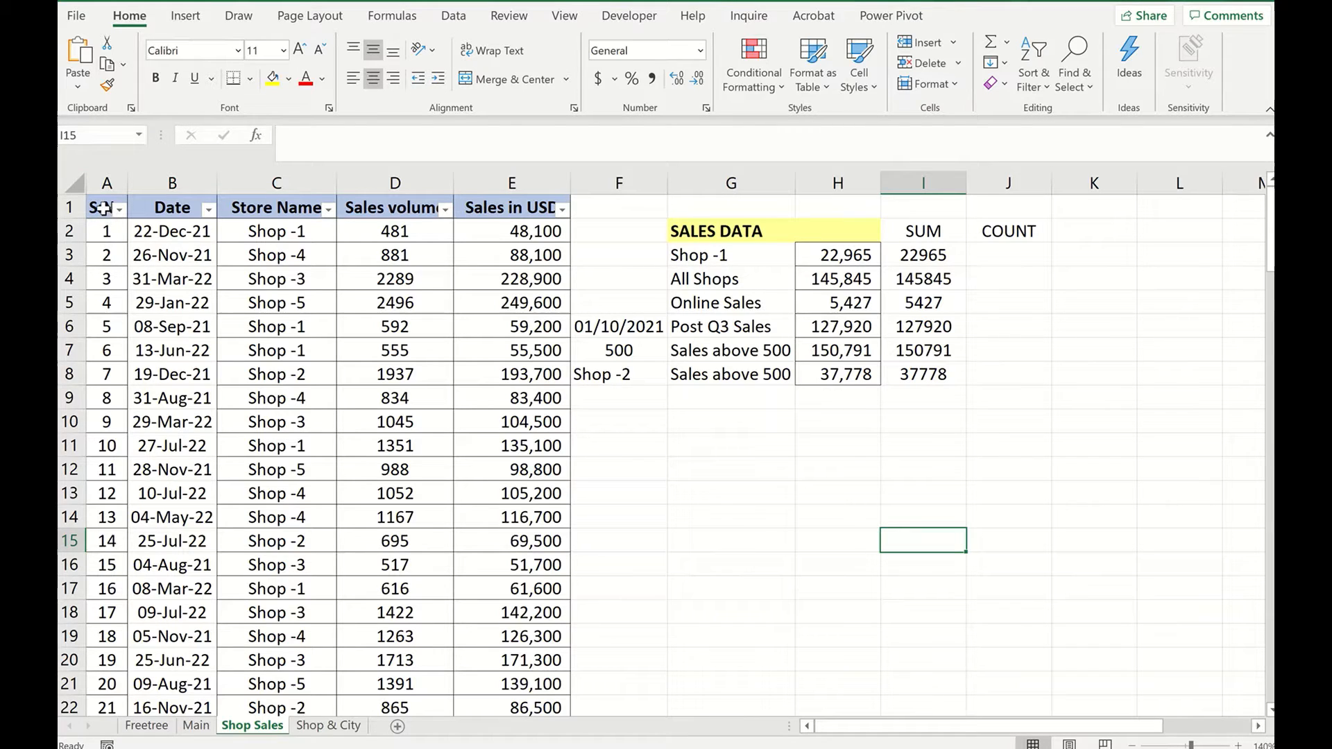
drag(102, 208, 566, 333)
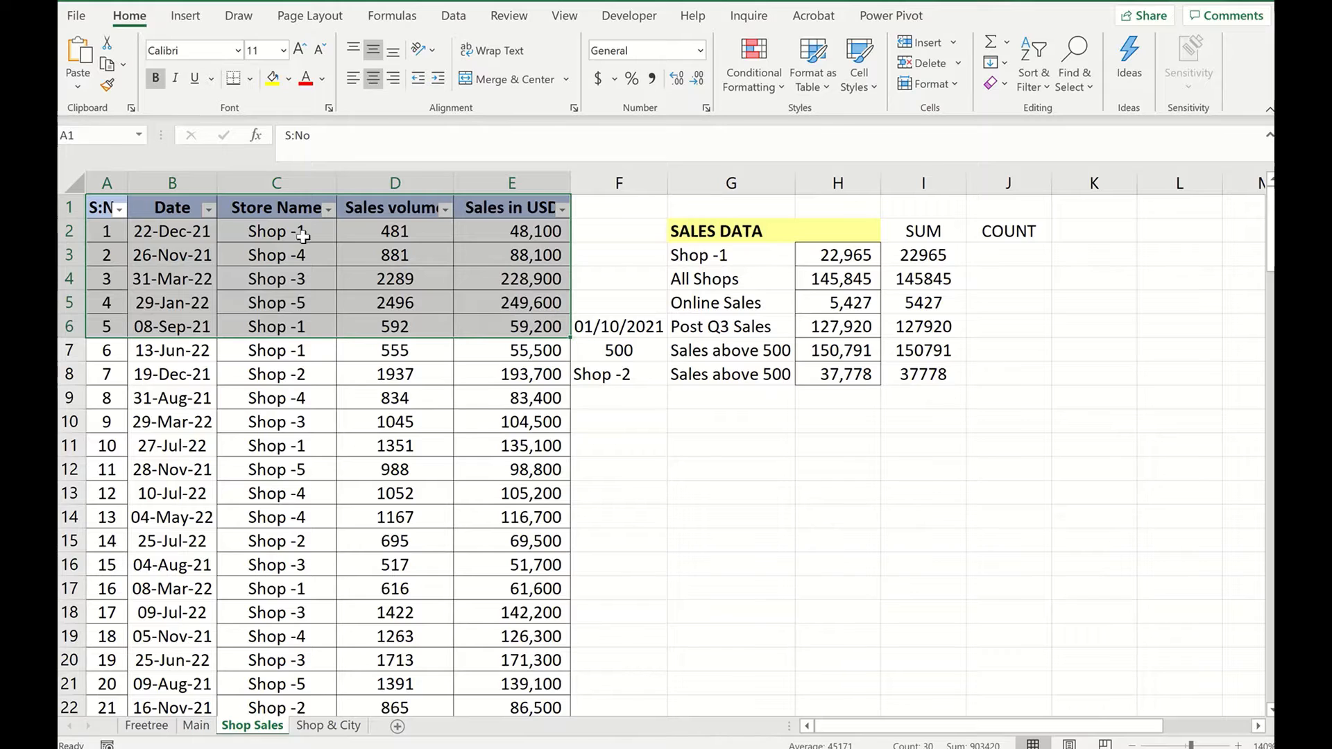
drag(298, 235, 281, 327)
drag(186, 235, 184, 314)
drag(400, 229, 397, 326)
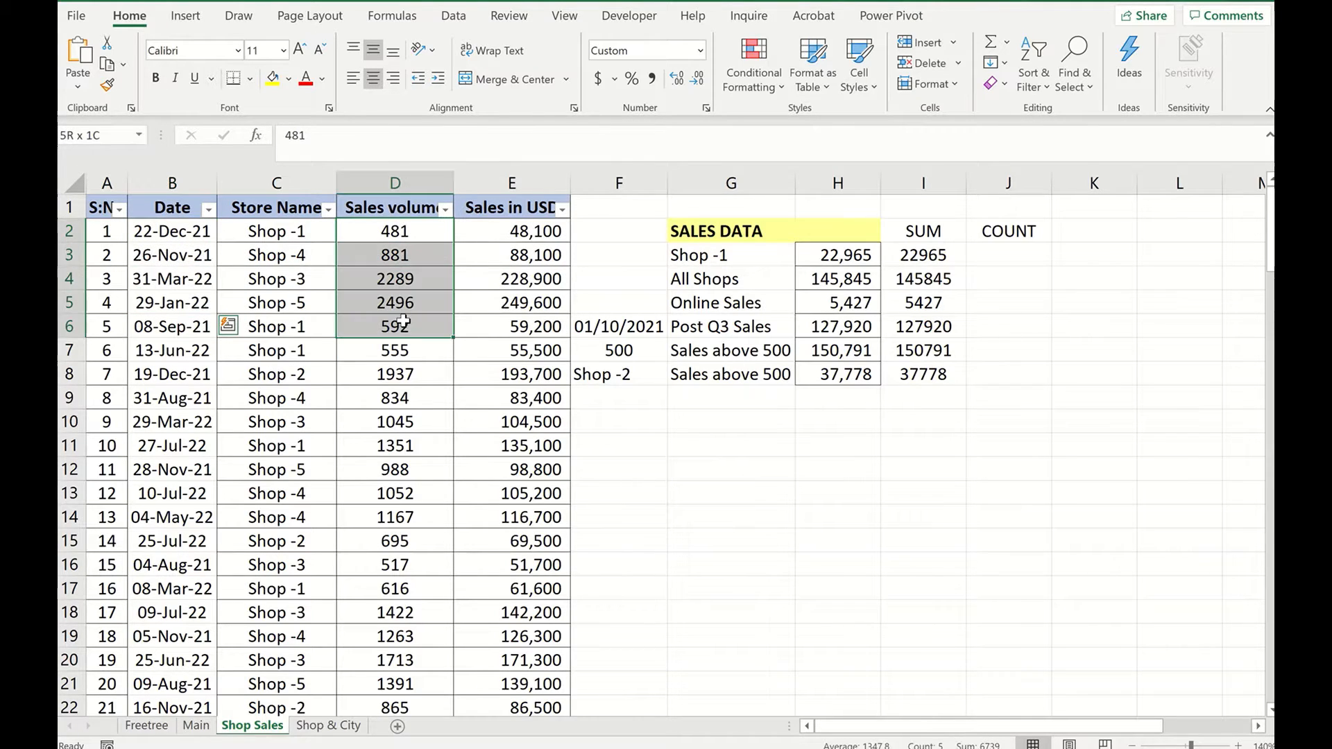
drag(517, 231, 501, 323)
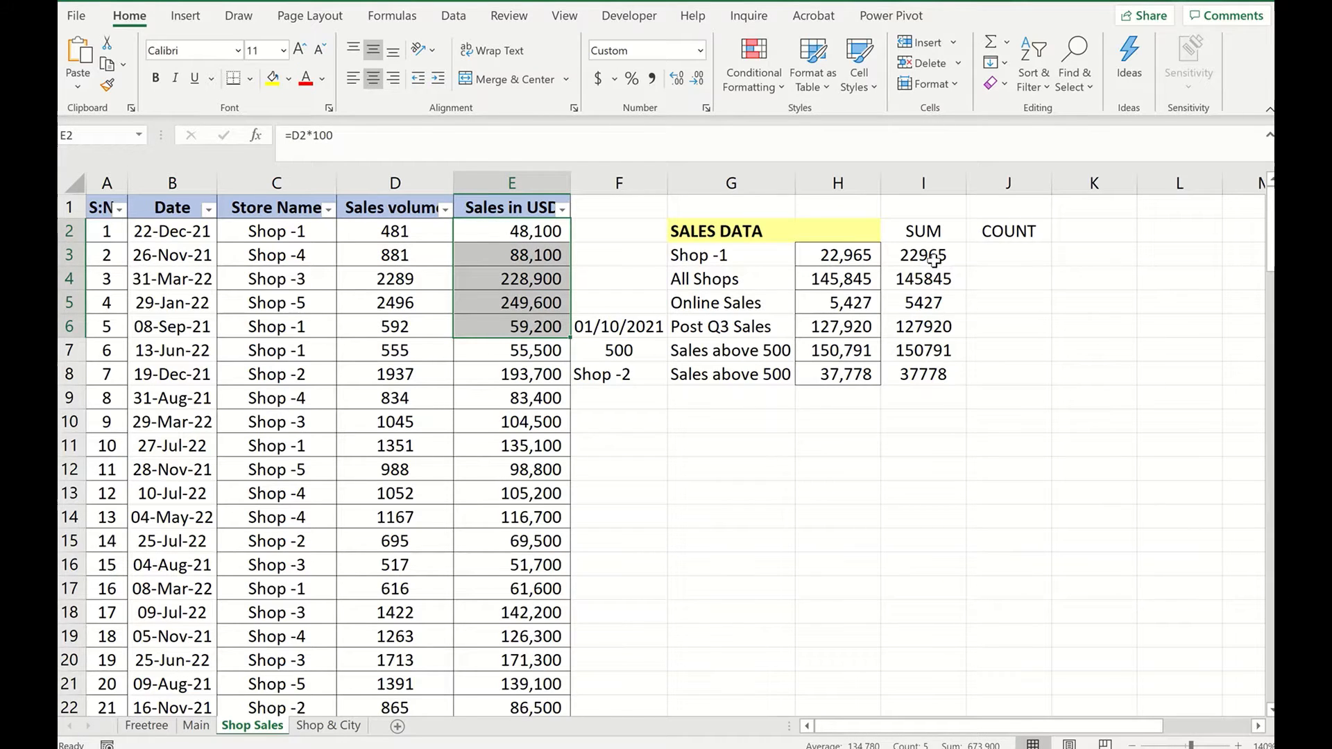
click(933, 260)
click(921, 371)
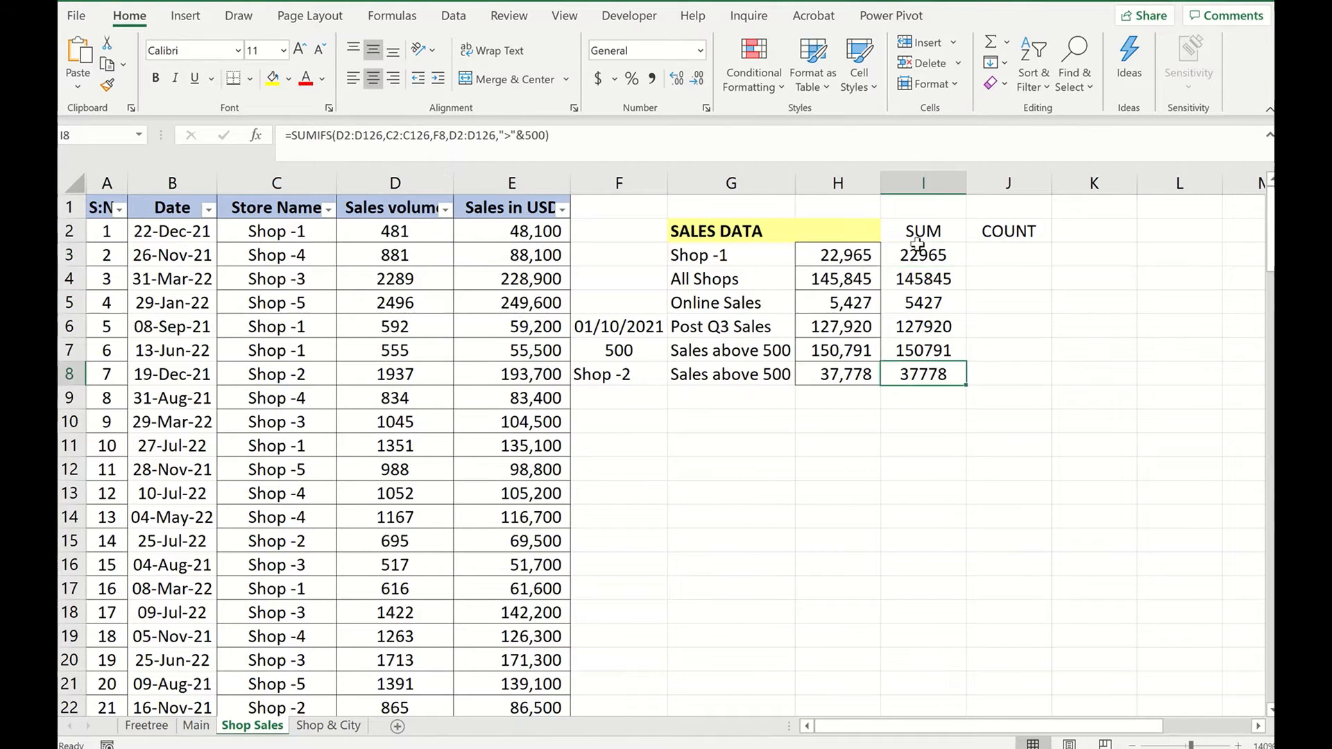
- Enter a COUNTIF formula in J3 that counts the store names in C2:C126 matching the shop in G3
click(1007, 258)
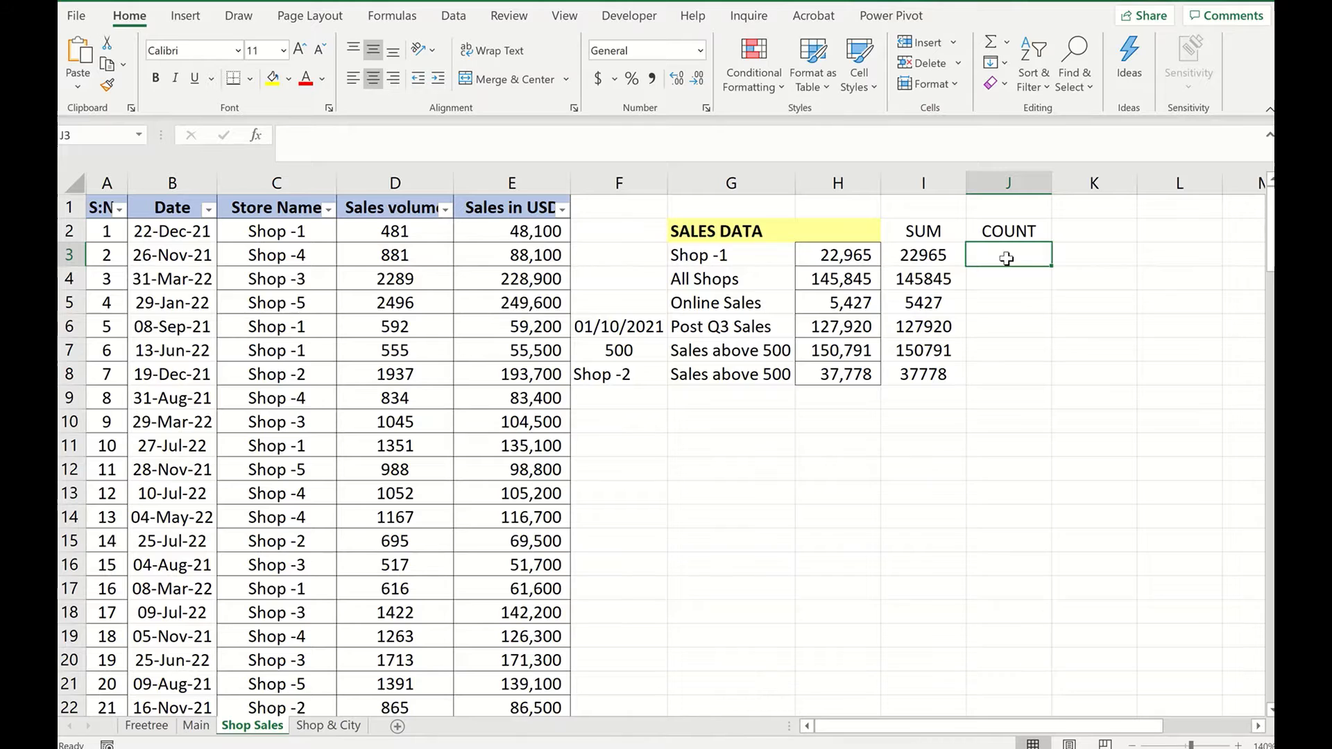
text(=count)
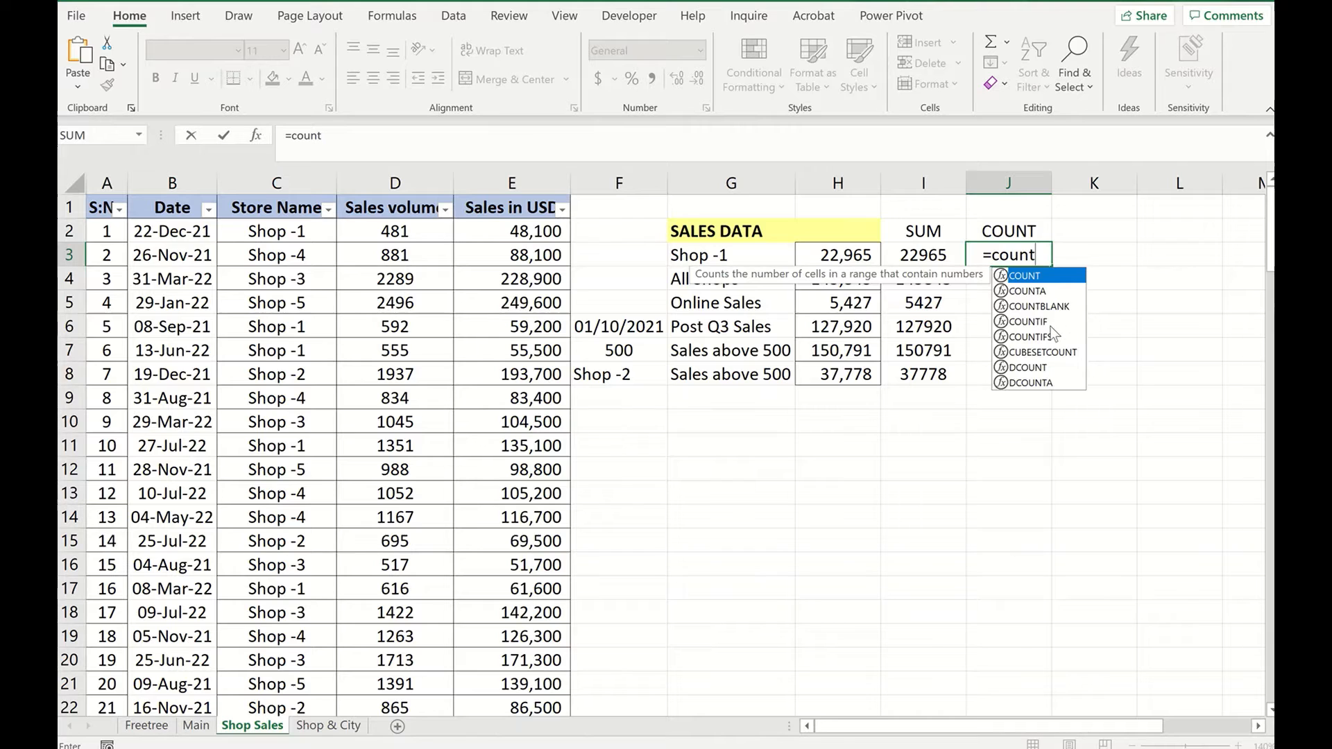
double_click(1028, 321)
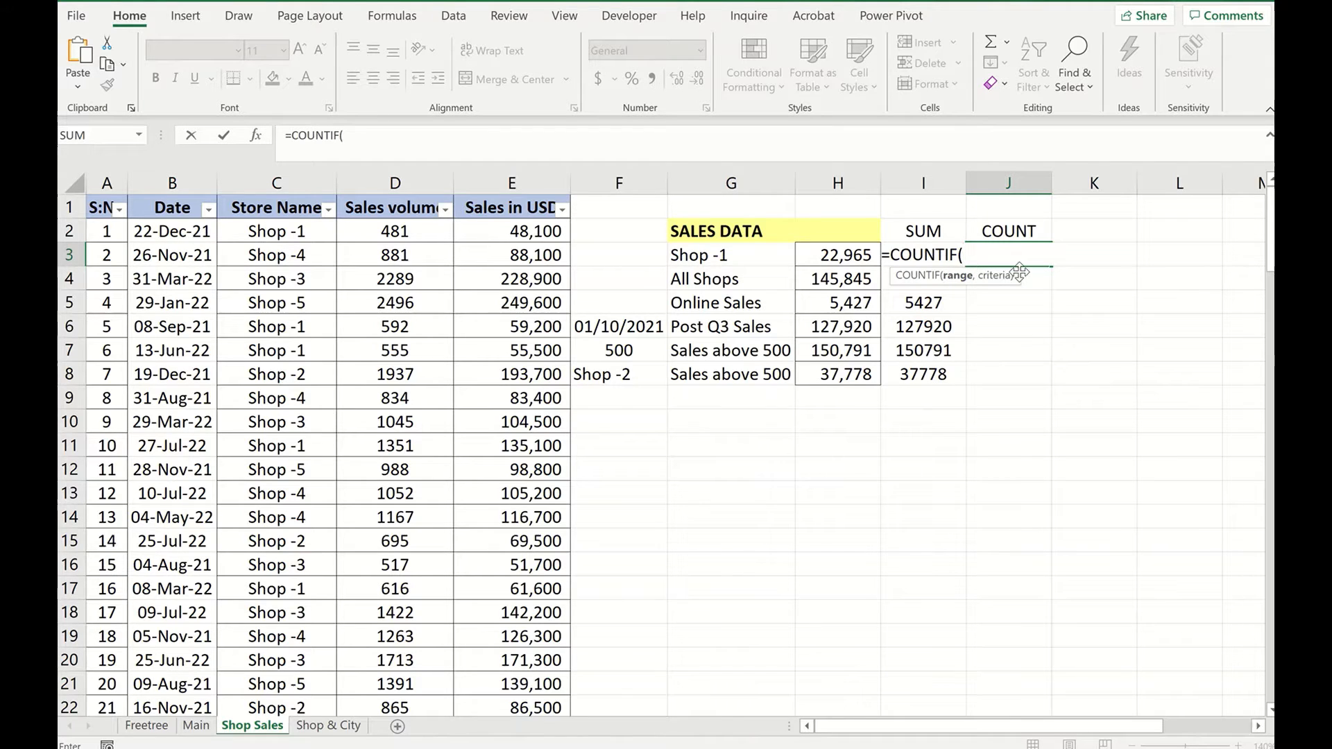
click(297, 232)
scroll(312, 471, down, 18)
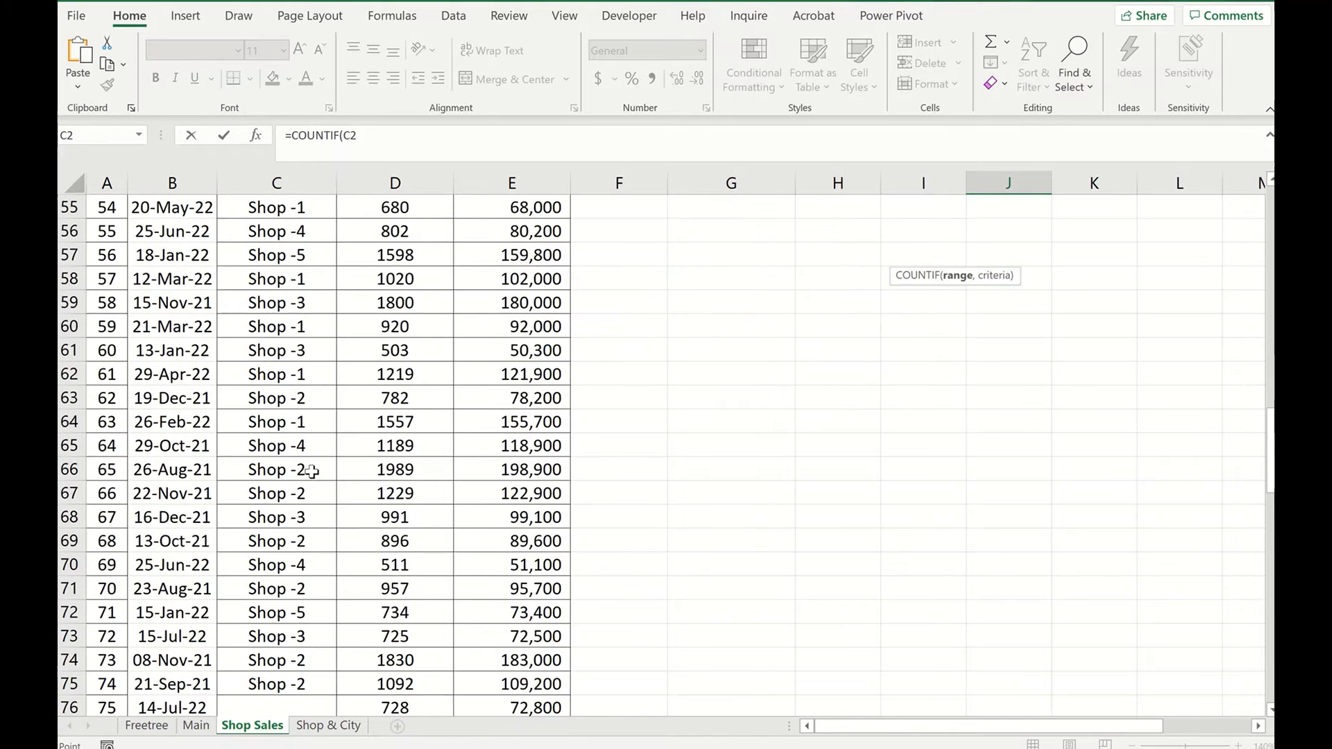
scroll(312, 471, down, 20)
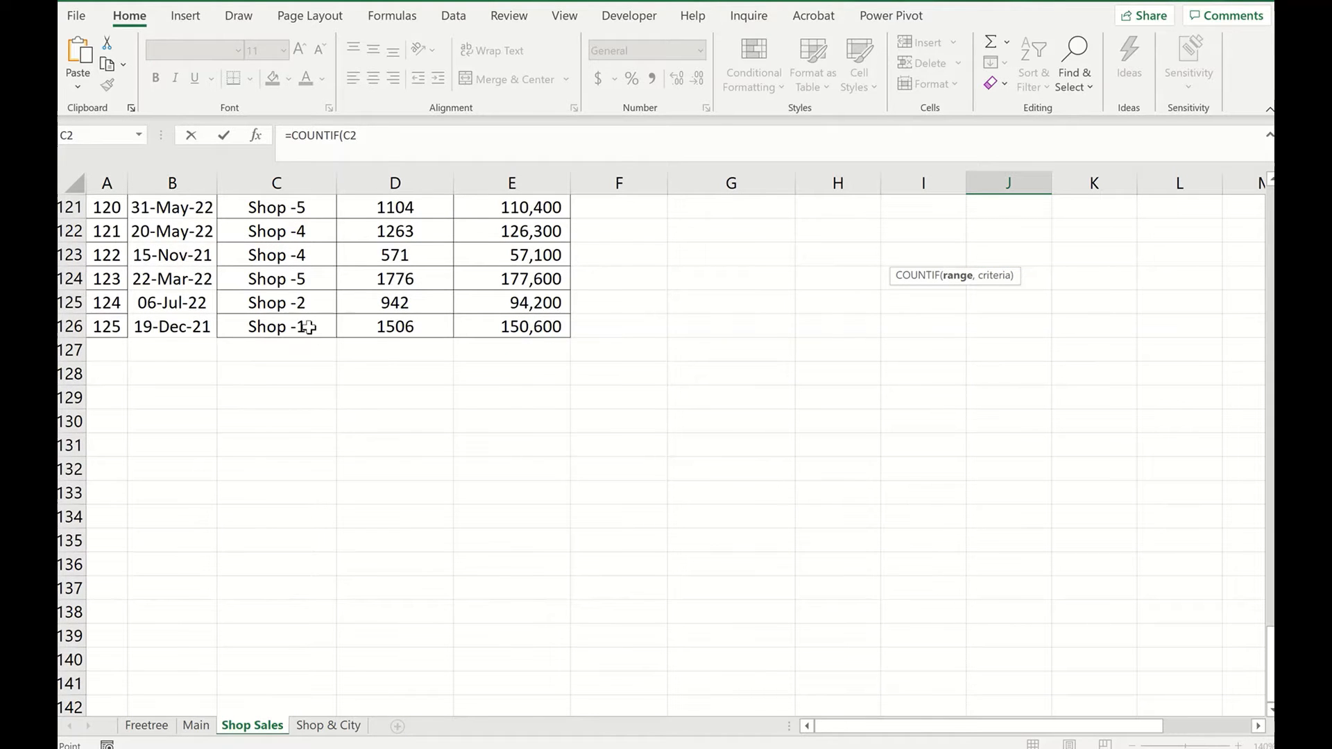
shift+click(308, 326)
text(,)
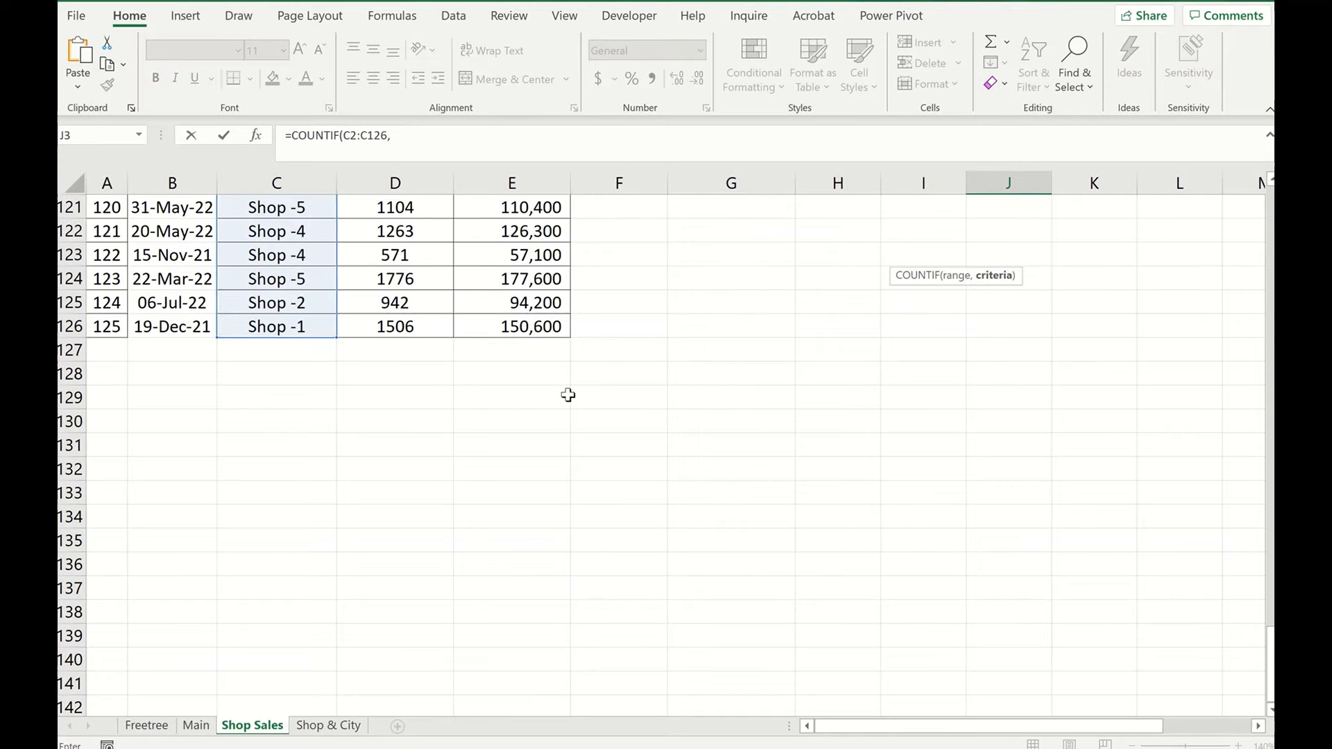
scroll(777, 354, up, 15)
scroll(791, 348, up, 20)
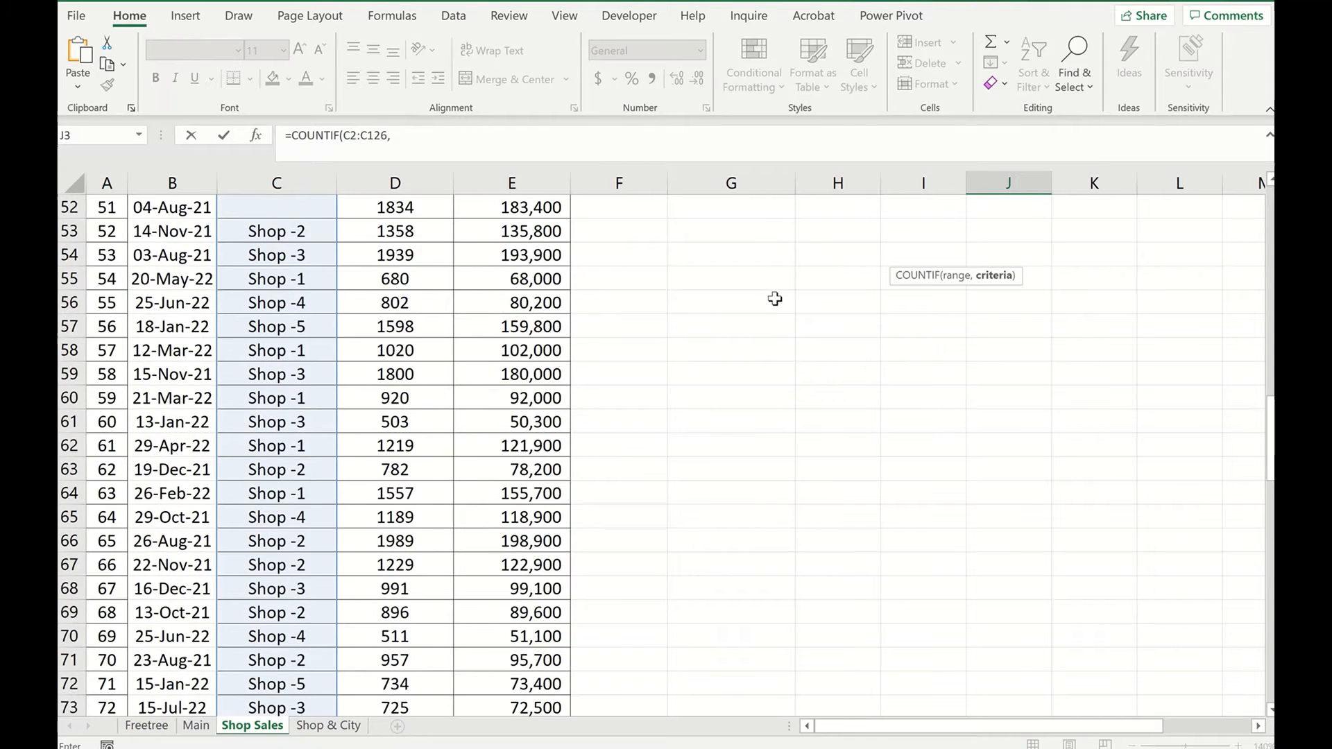
scroll(775, 288, up, 4)
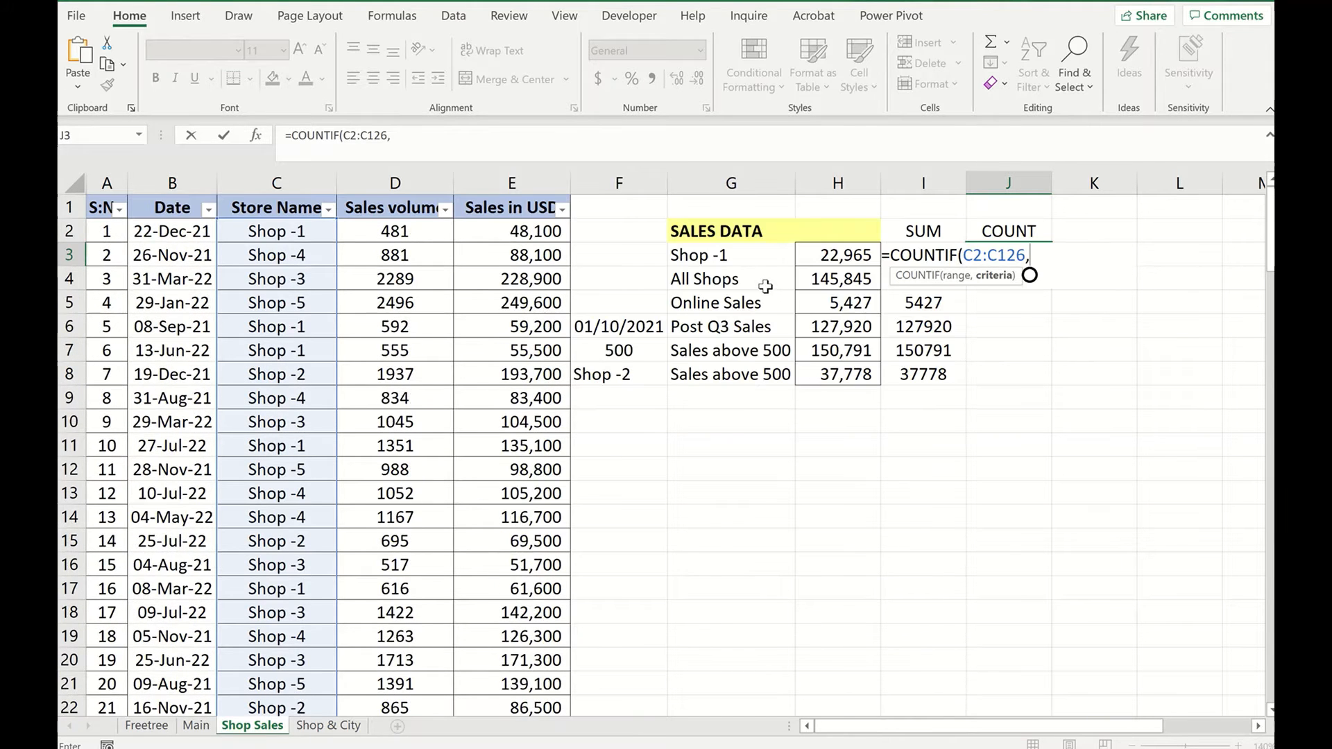
click(734, 256)
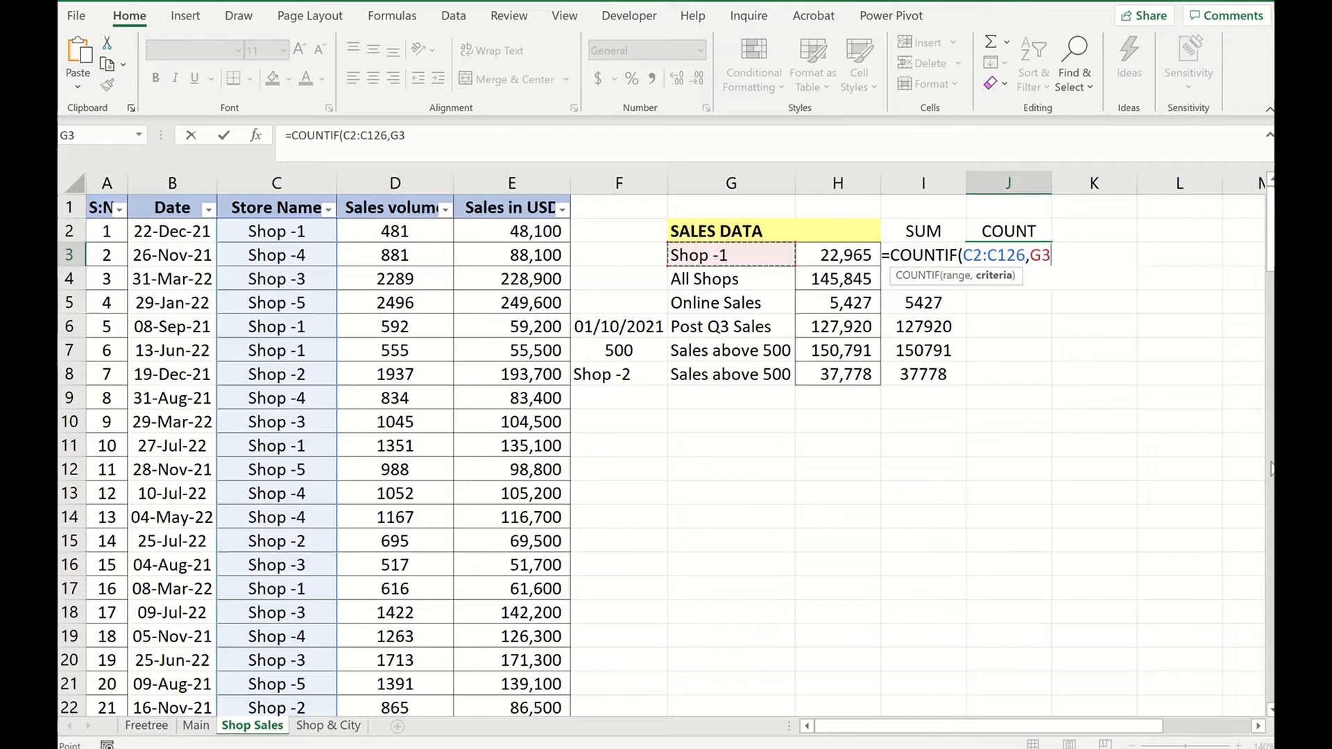
key(Return)
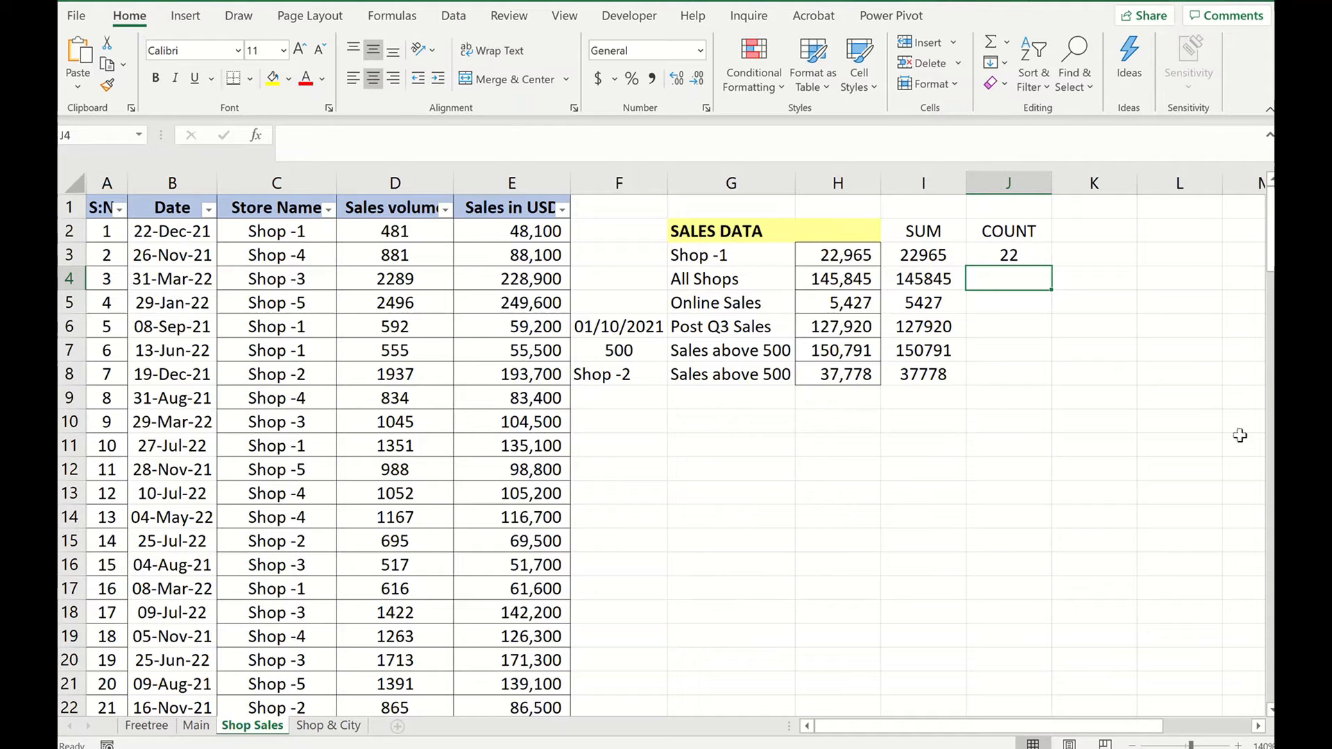
- Change the shop selected in G3 to Shop -2 and check the count in J3
click(1029, 257)
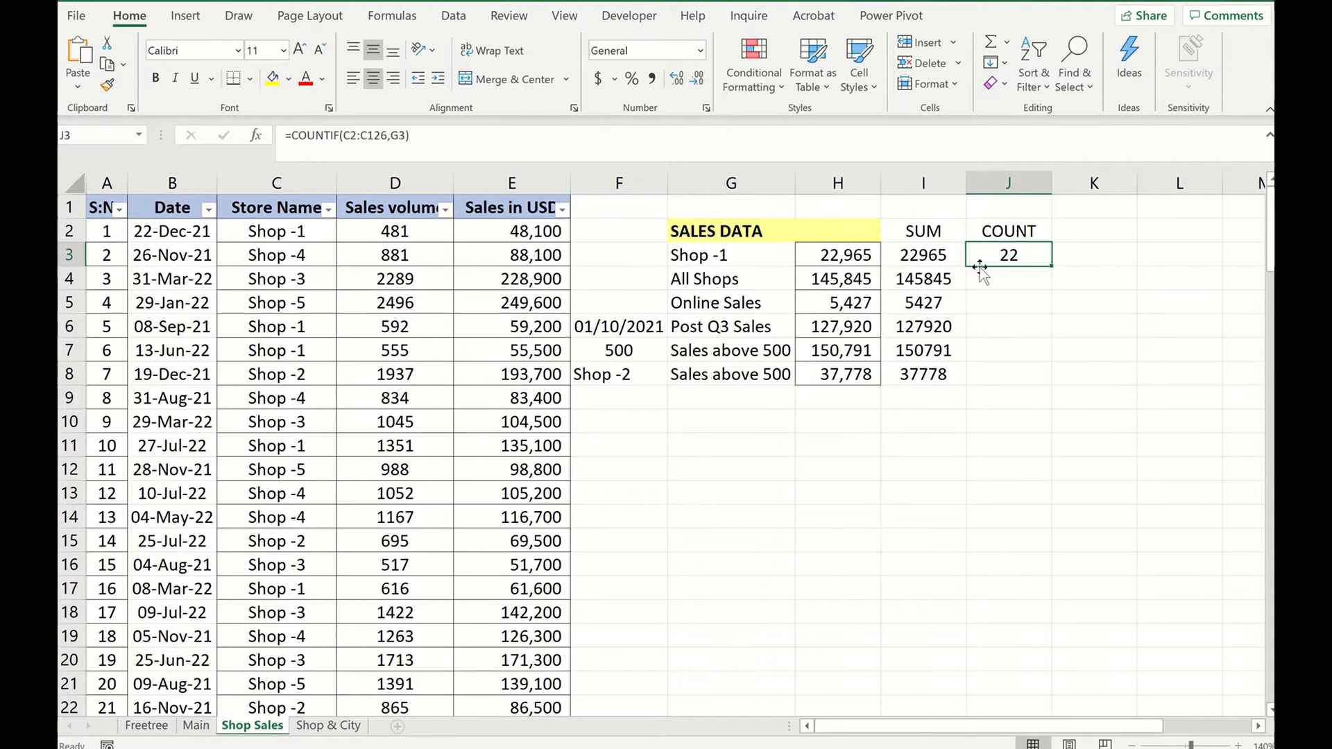
click(749, 256)
click(803, 260)
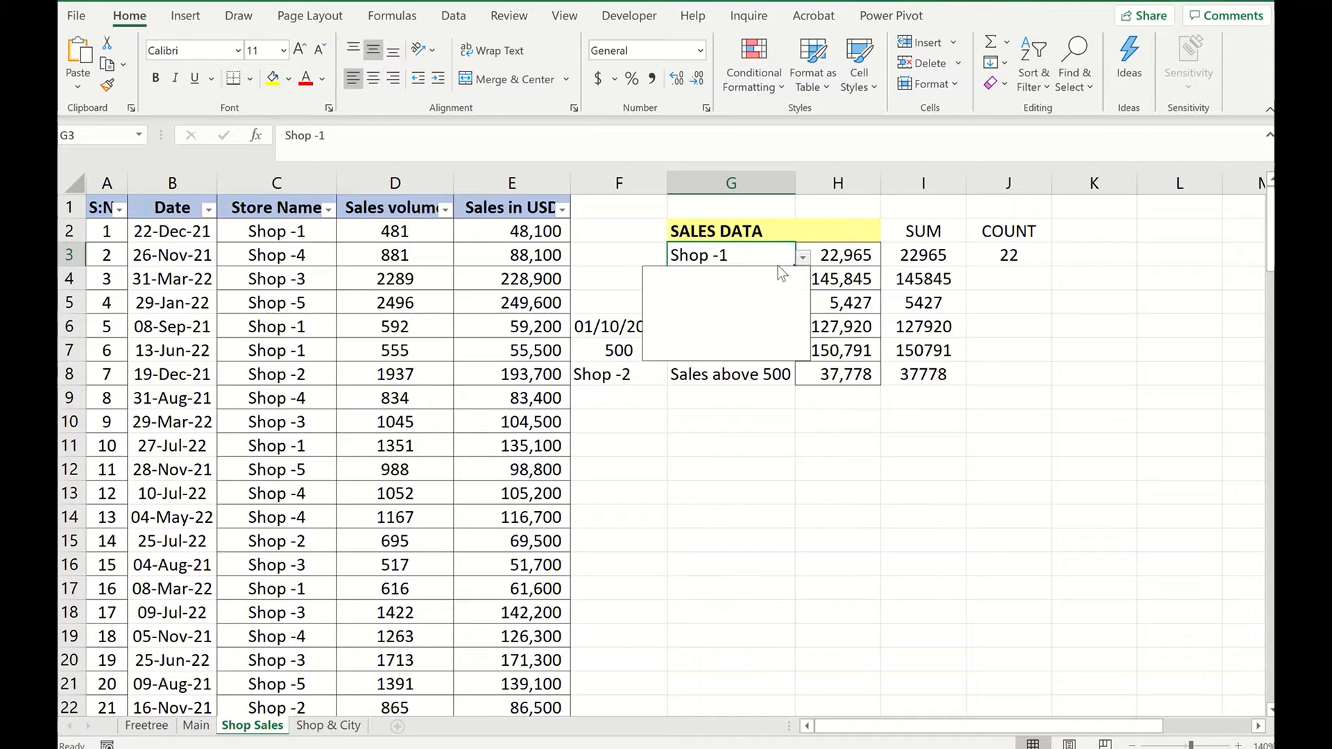
click(693, 286)
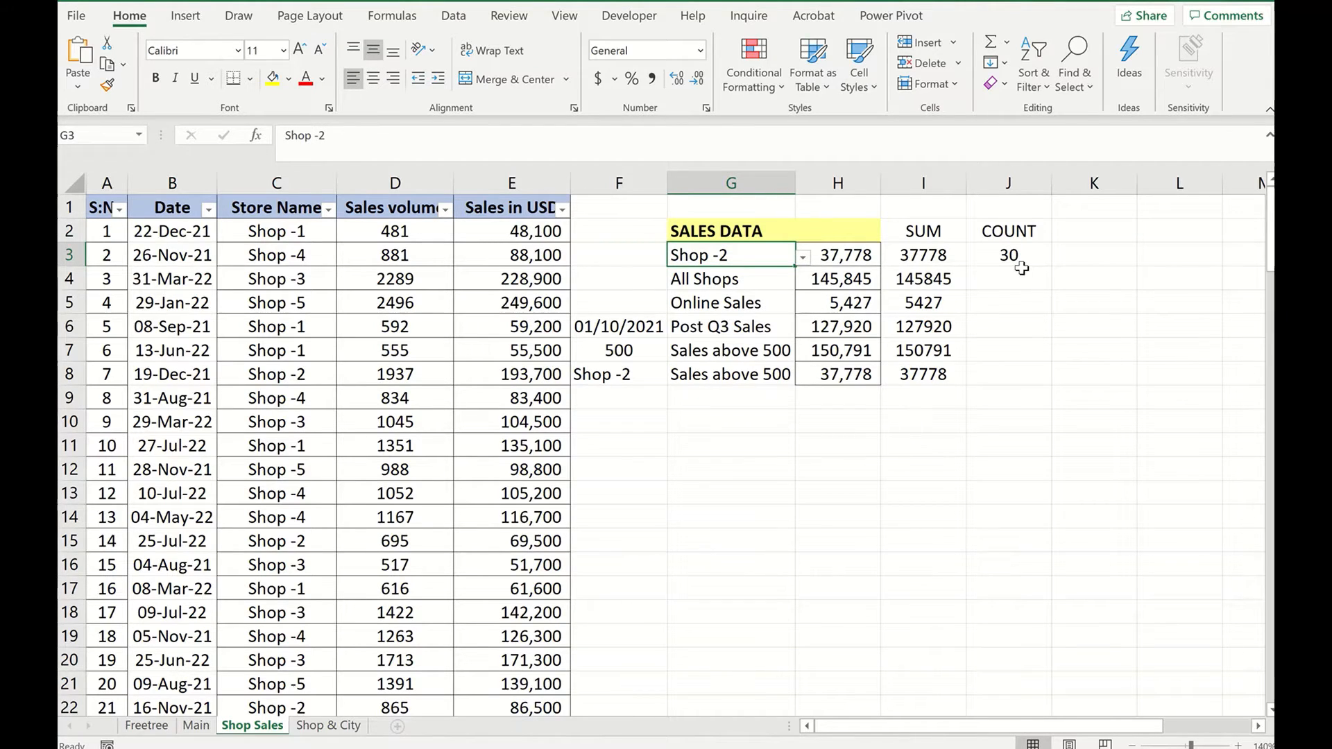
click(1017, 253)
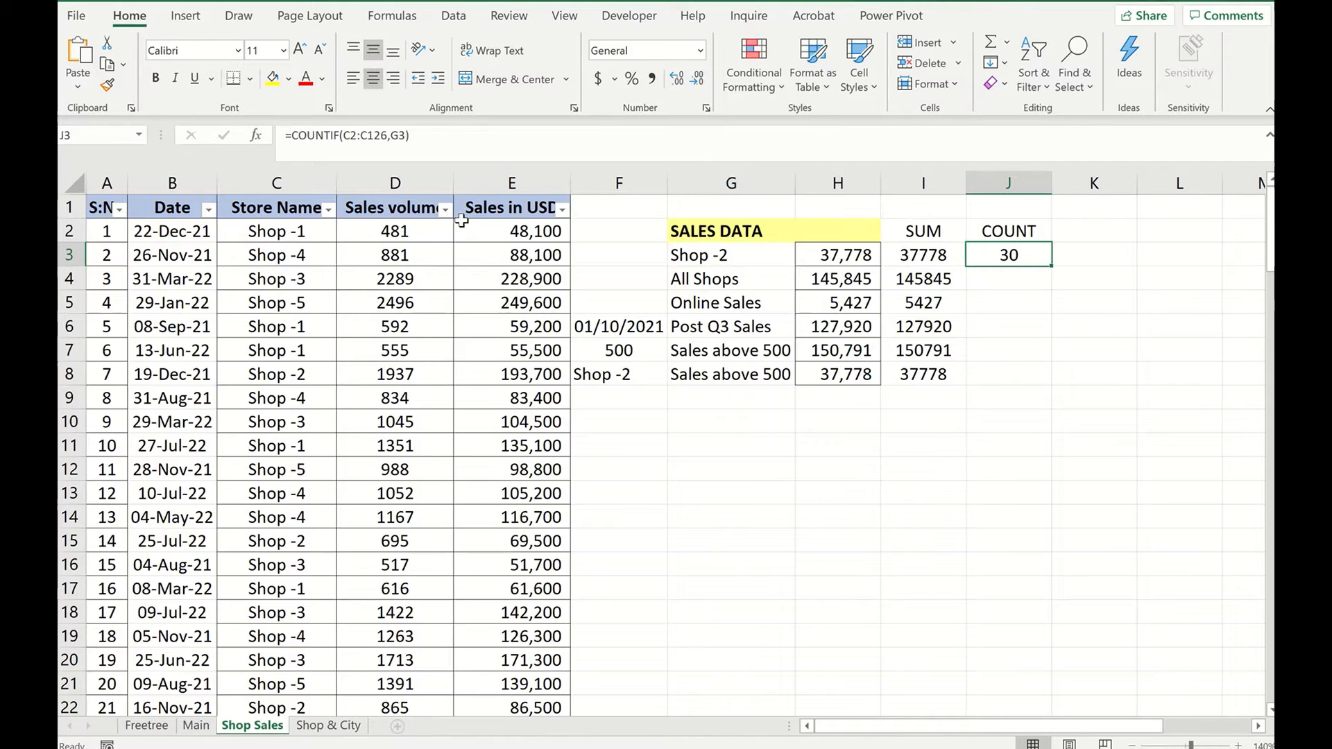
- Inspect the Store Name column for blank entries and review the All Shops sum formula in I4
click(1004, 277)
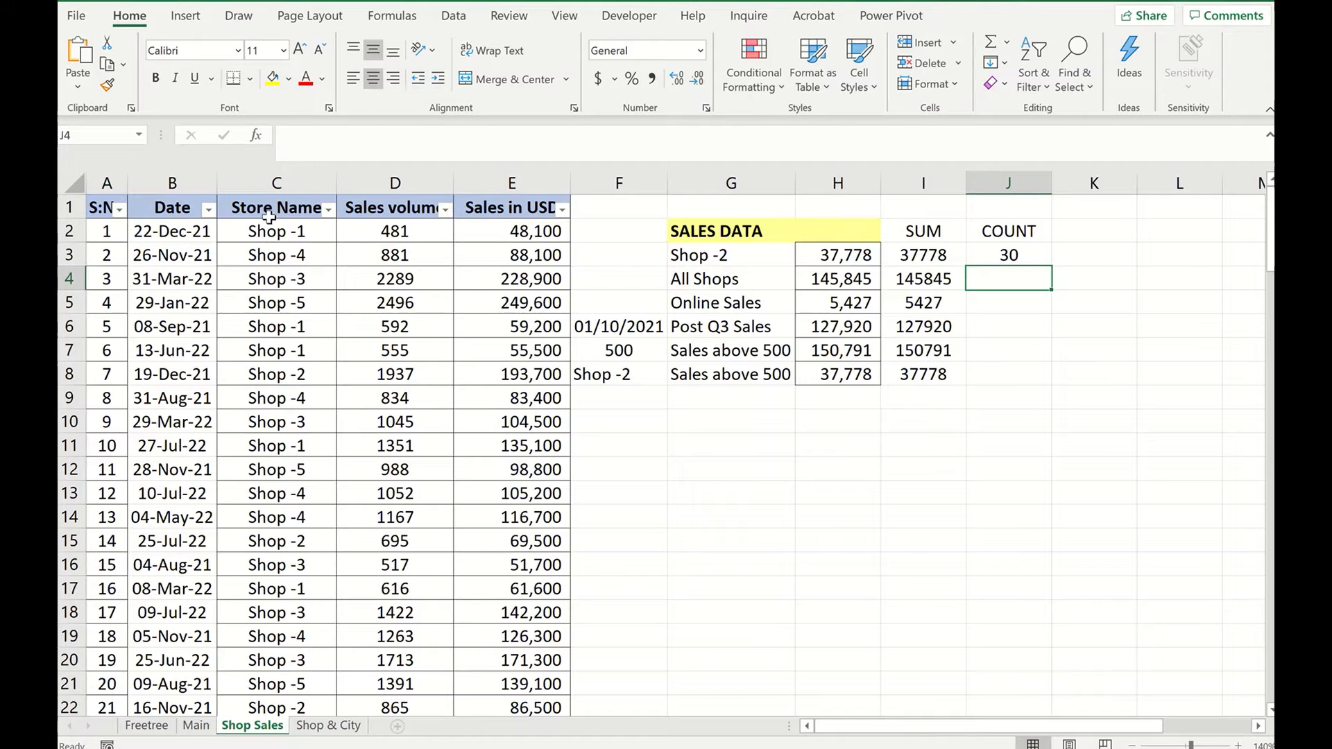
scroll(267, 522, down, 1)
scroll(267, 521, down, 6)
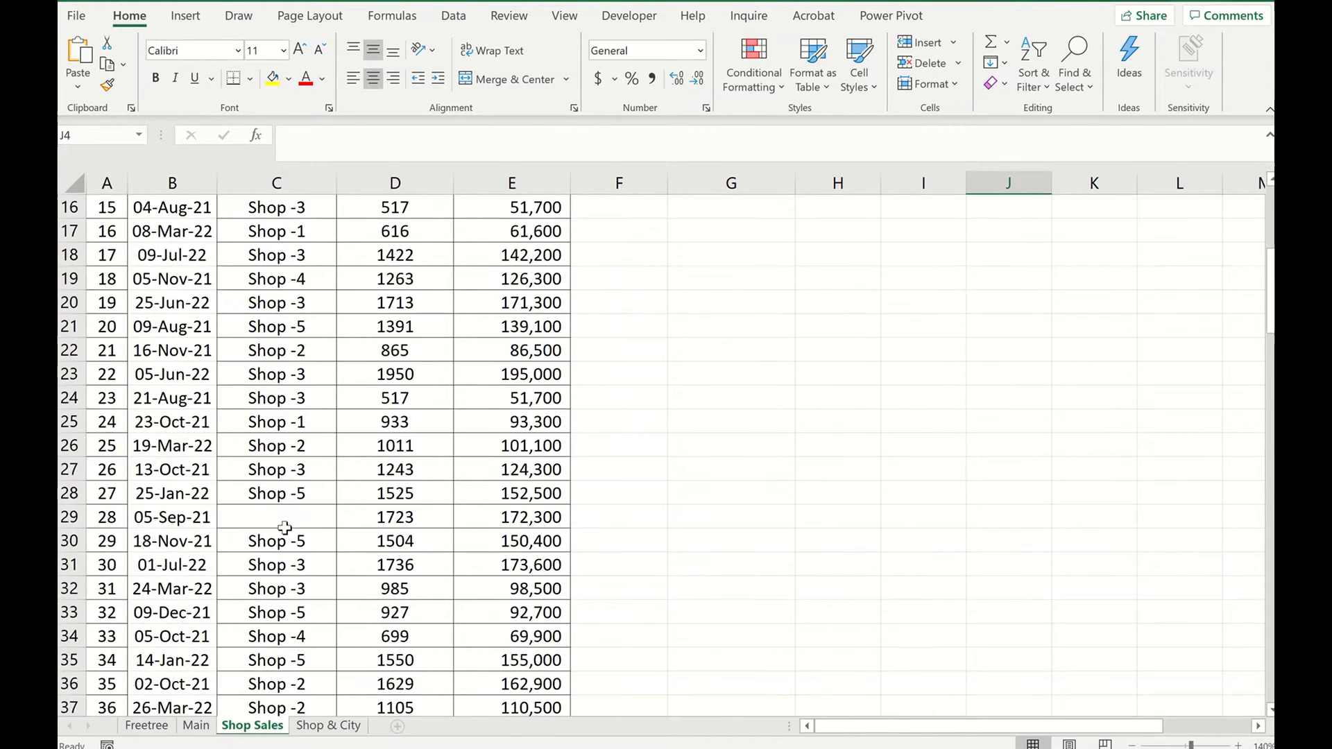
click(272, 377)
scroll(1121, 548, up, 1)
scroll(1057, 470, up, 6)
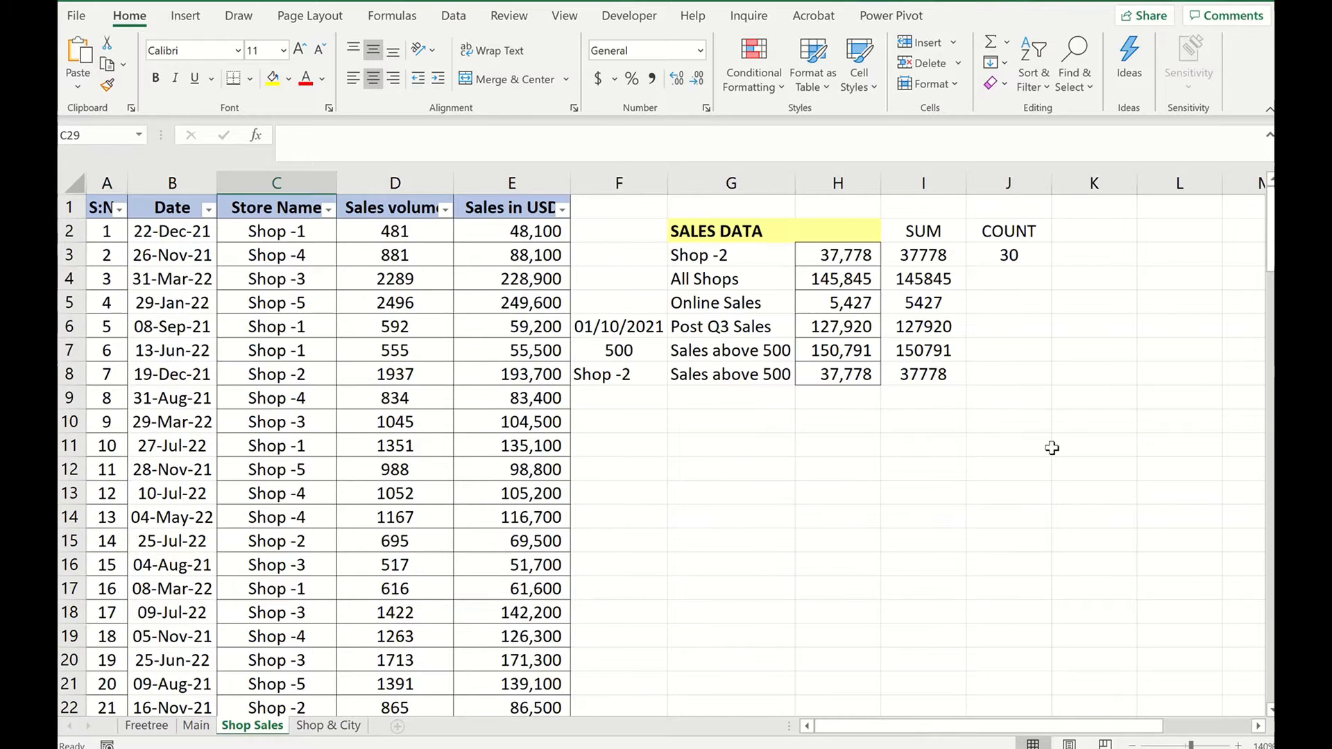
click(945, 281)
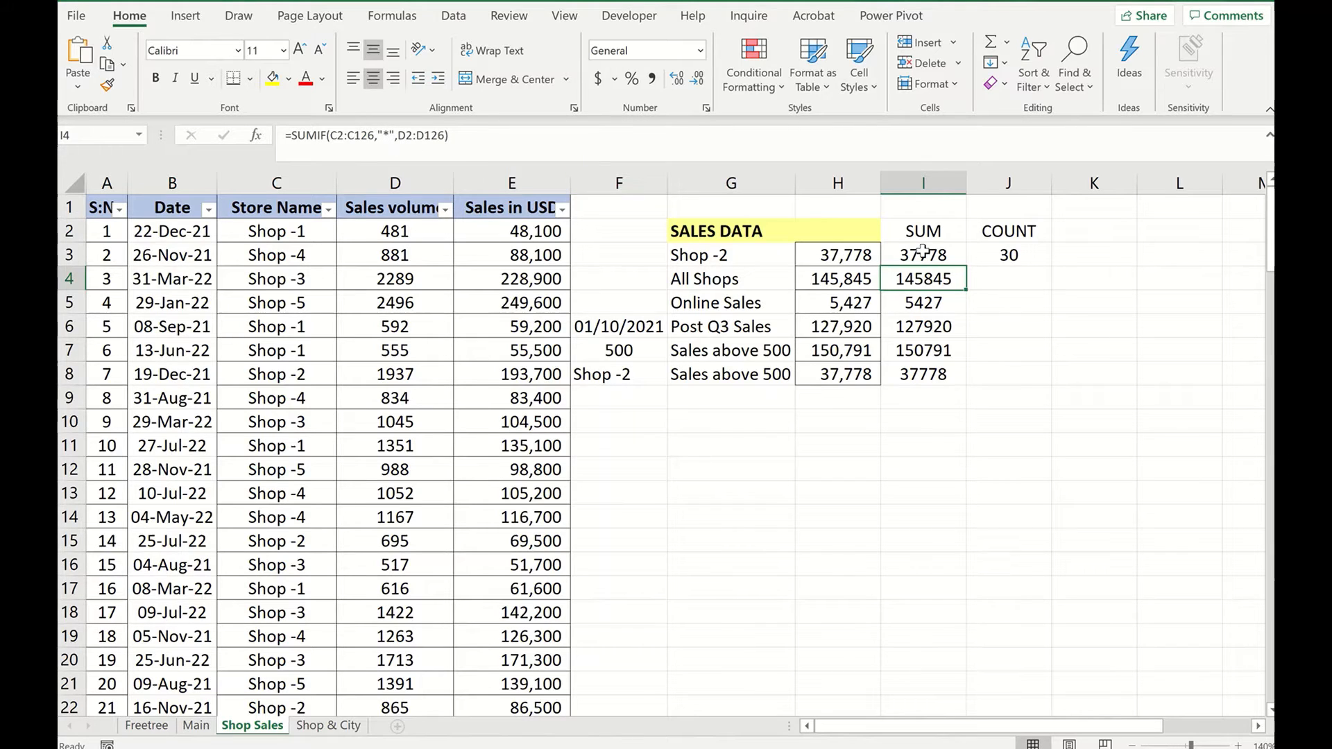
- Copy the COUNTIF formula text from J3 into J4 for the All Shops count, keeping its references unchanged
click(984, 258)
key(F2)
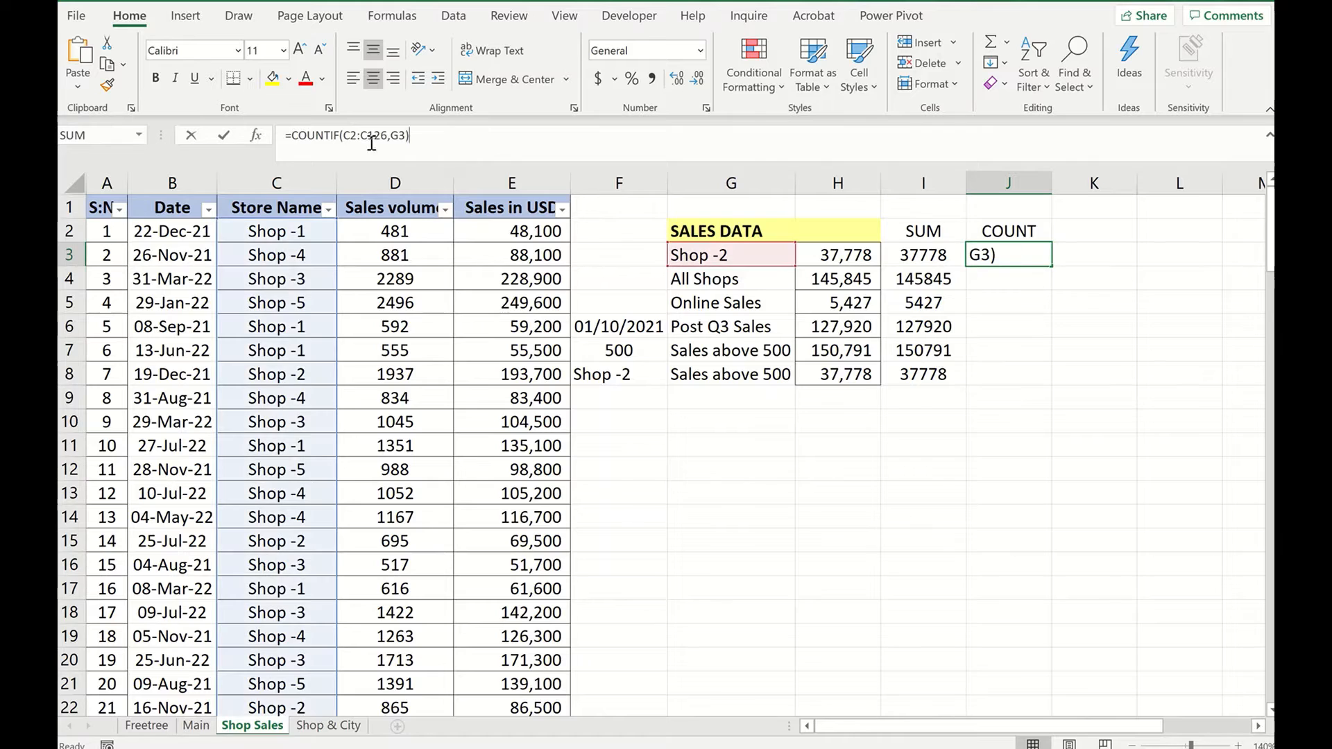
drag(409, 135, 290, 135)
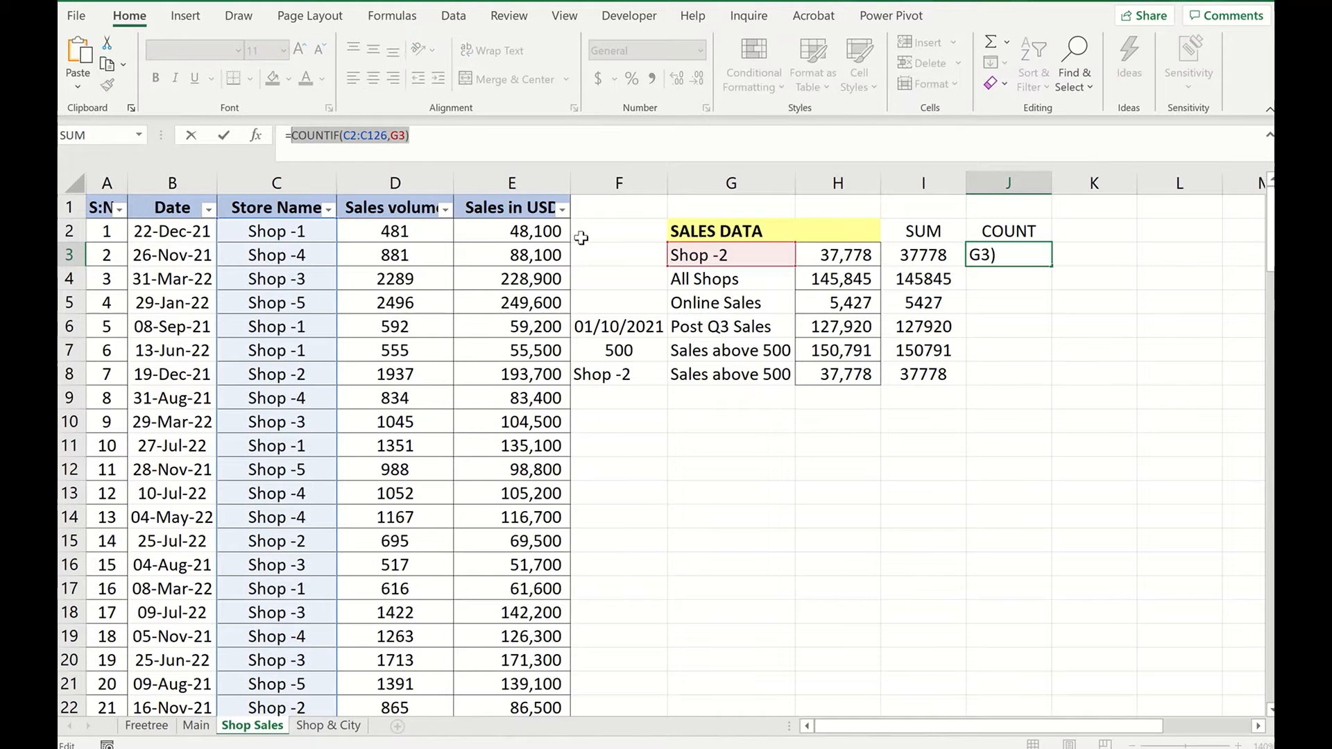
key(Escape)
key(Down)
key(F2)
text(=)
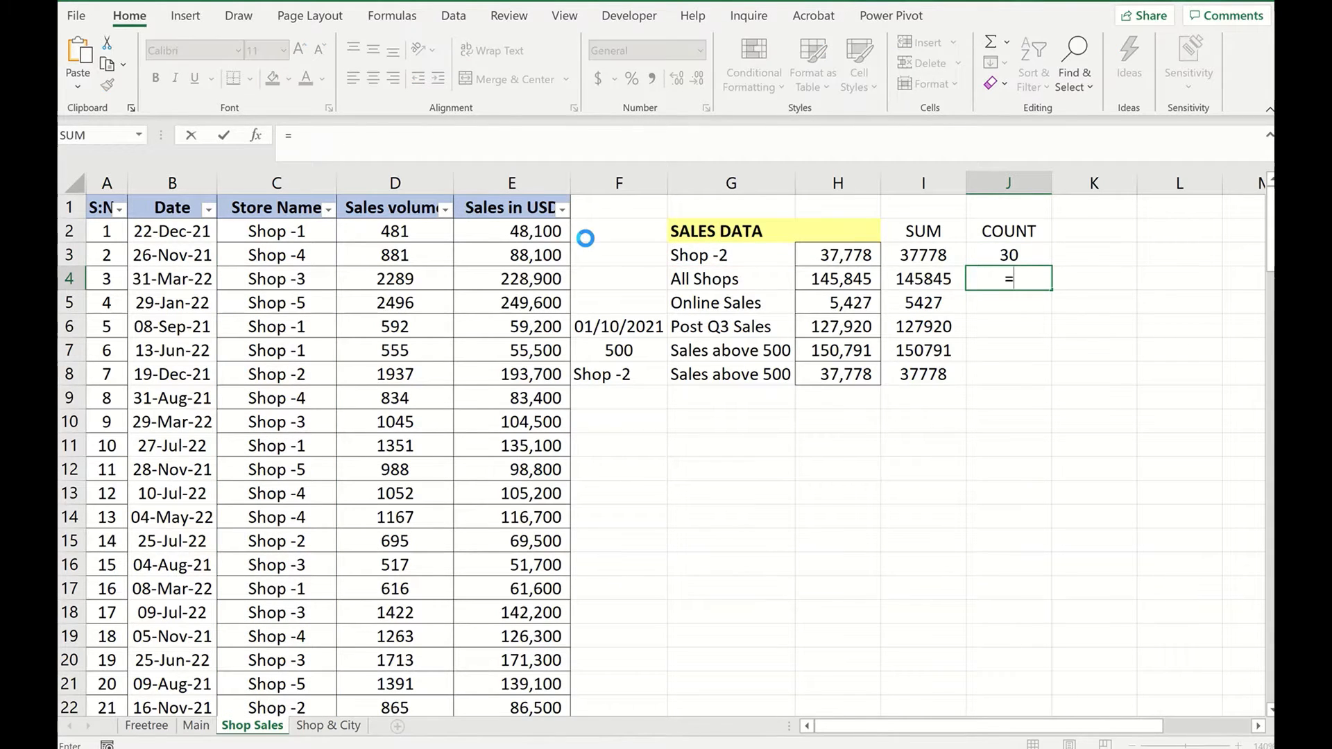
key(ctrl+v)
key(Return)
click(1027, 276)
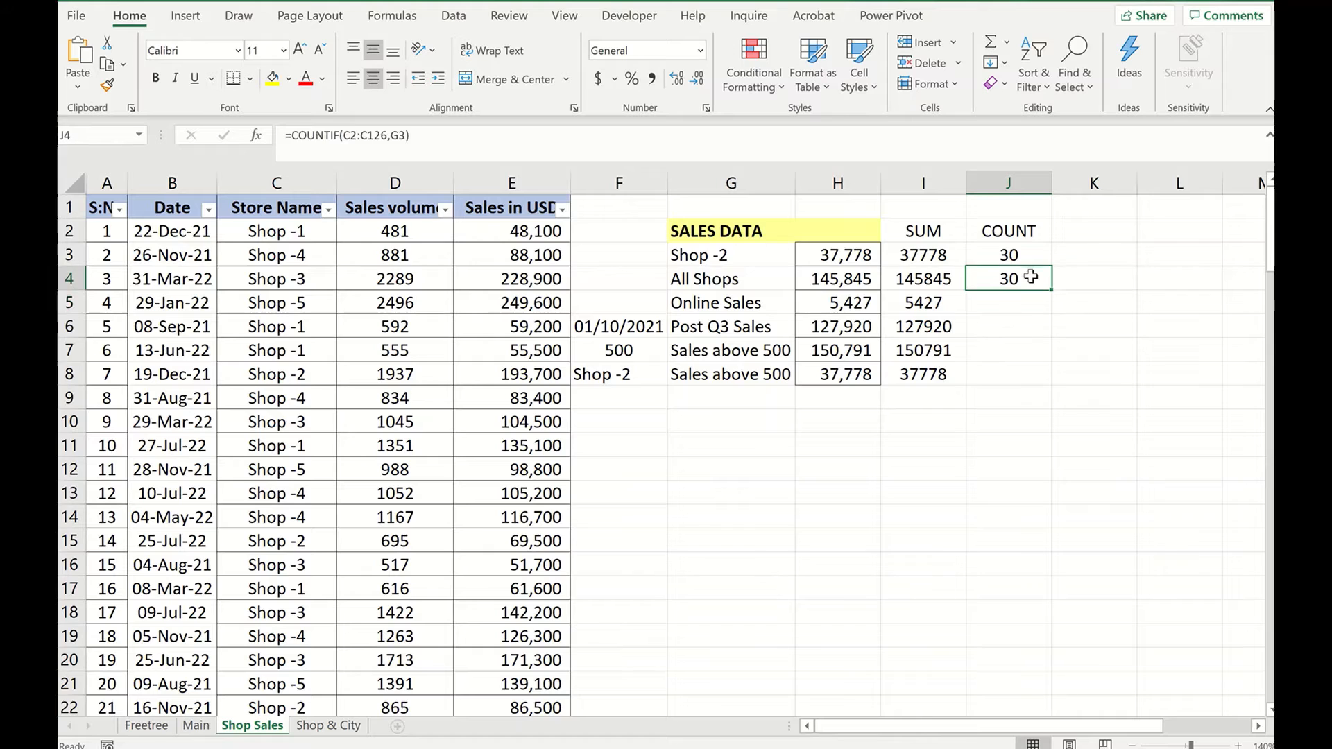
- Replace the G3 criterion in J4's COUNTIF formula with the wildcard "*" to count every named shop
click(353, 135)
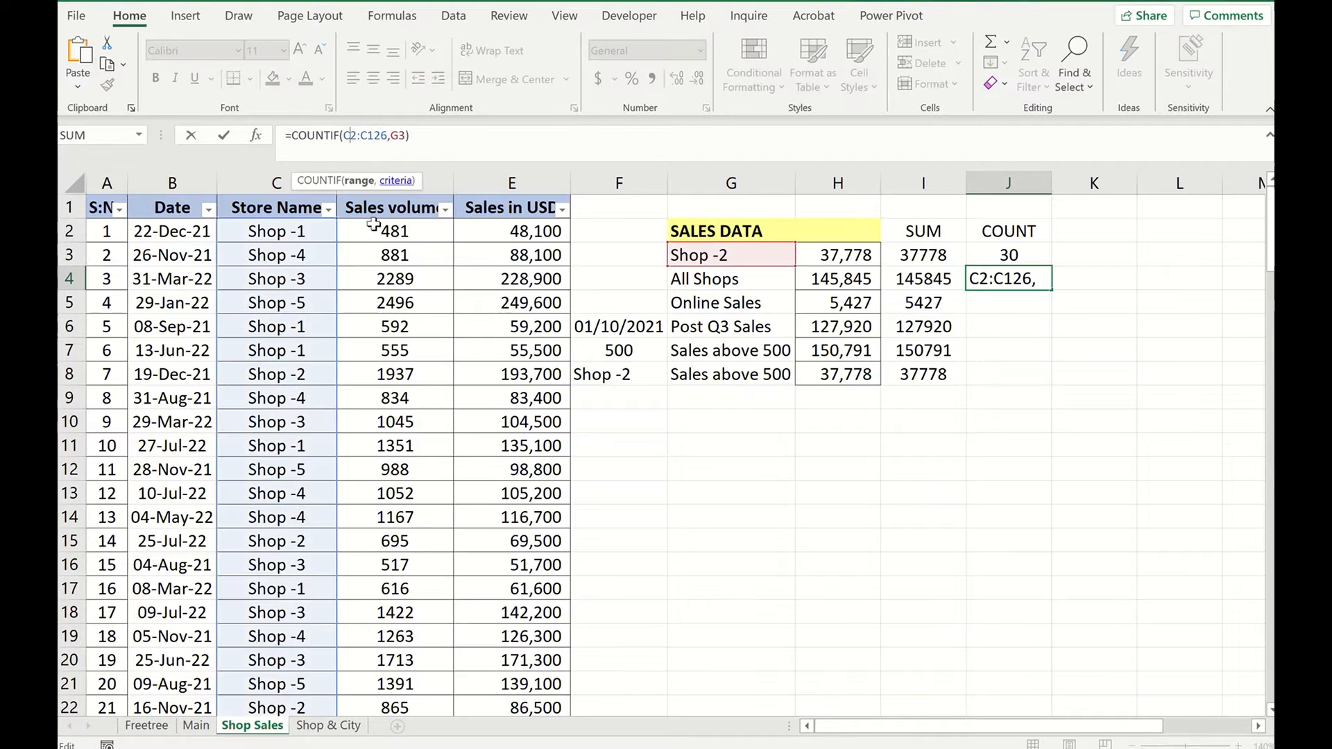
click(398, 135)
key(Delete)
key(Delete)
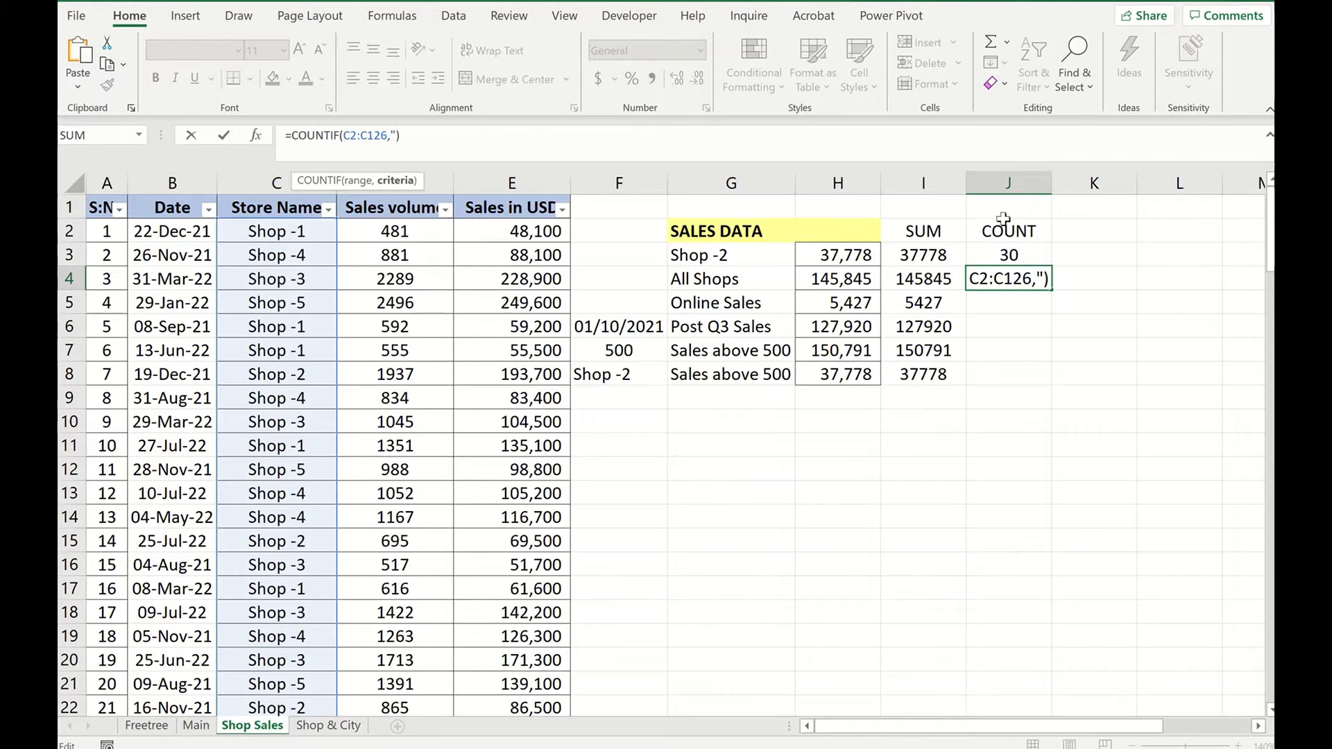
text("*")
key(Return)
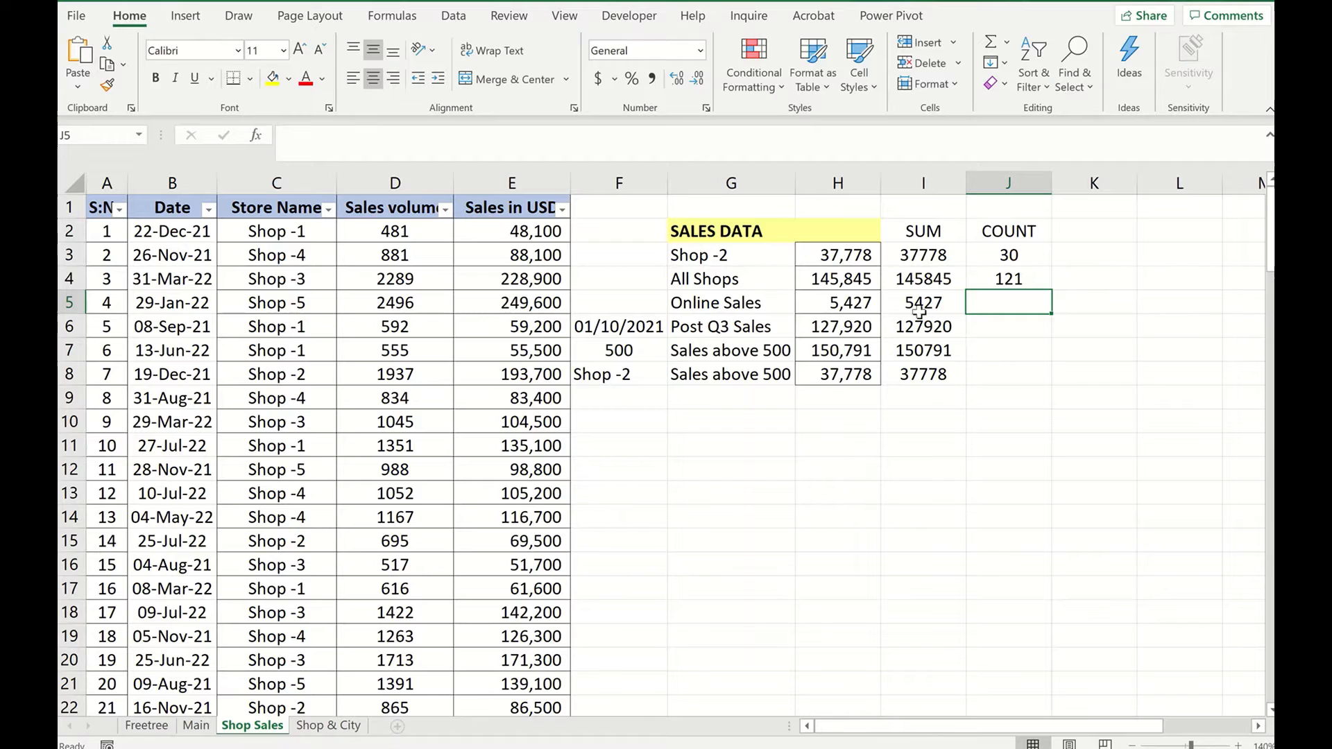
- Compare the All Shops count in J4 with the table, examining the row with the blank store name
click(1018, 280)
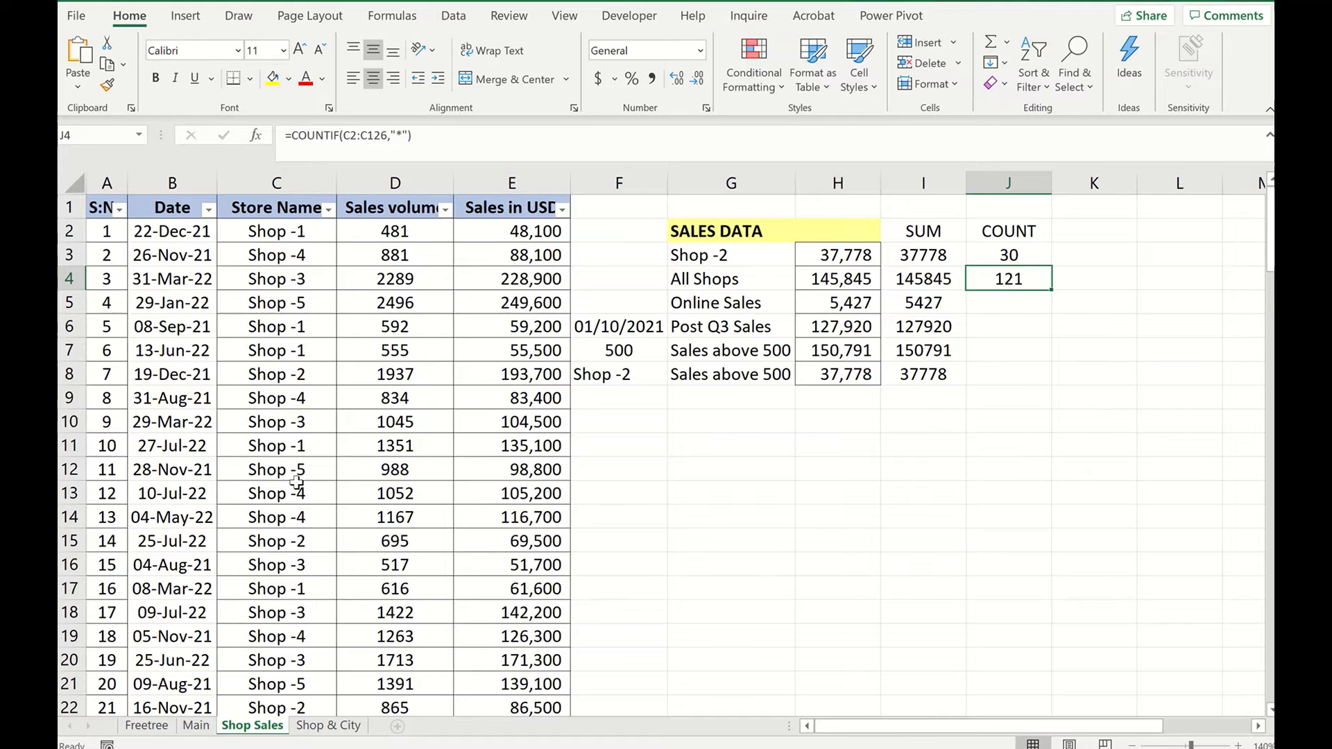
scroll(297, 477, down, 3)
scroll(297, 477, down, 3)
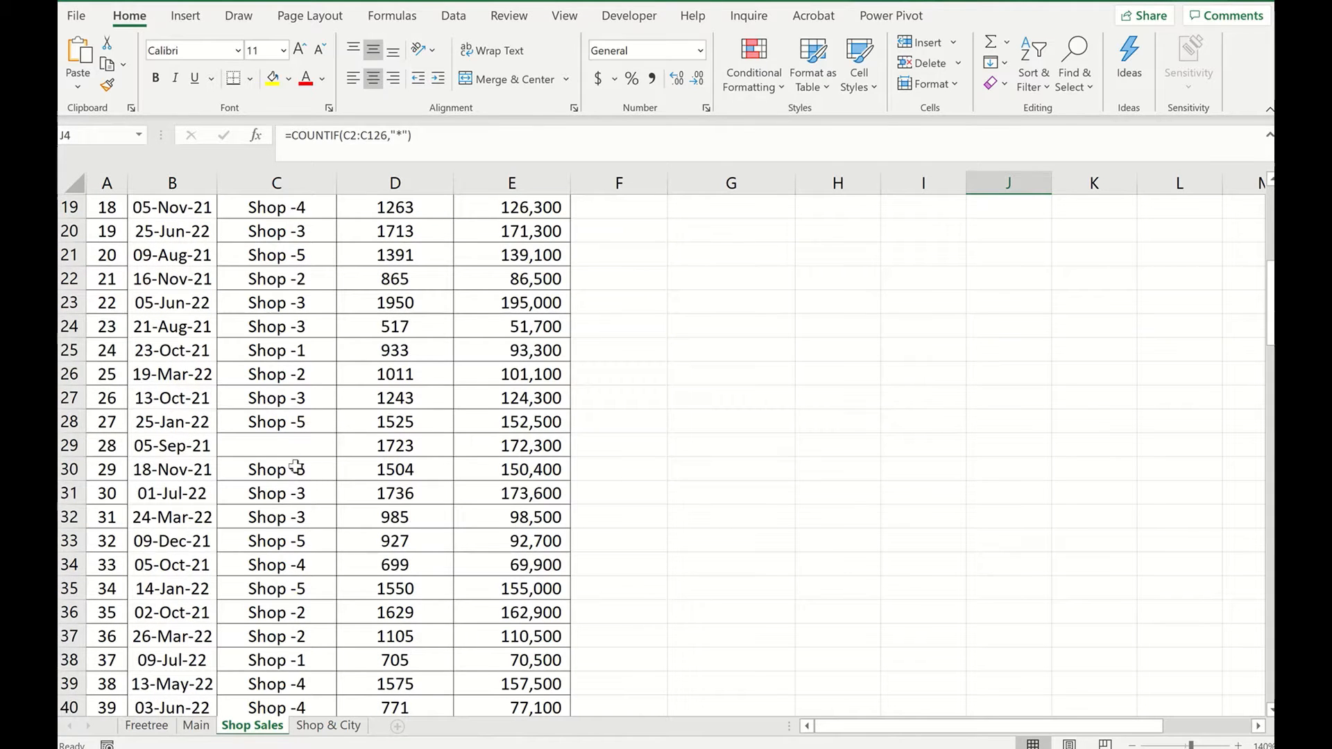
drag(329, 447, 384, 447)
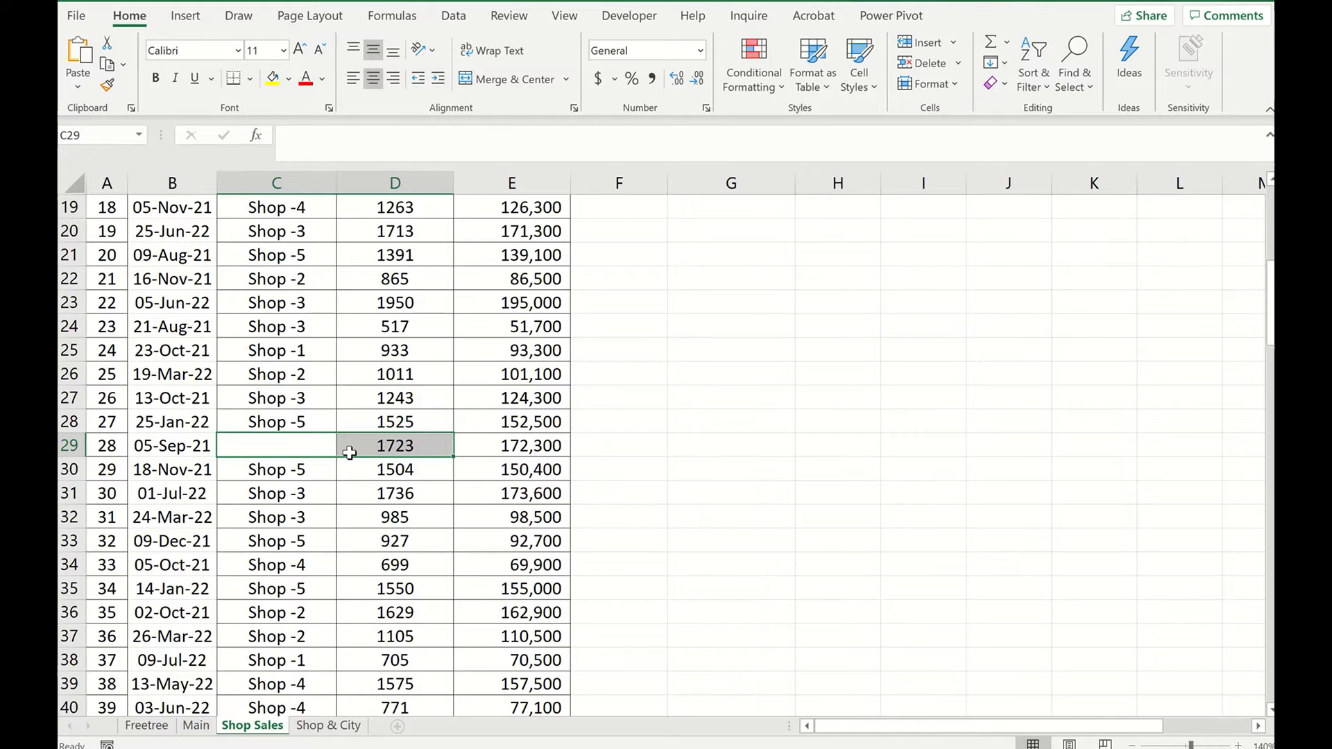
scroll(326, 437, up, 4)
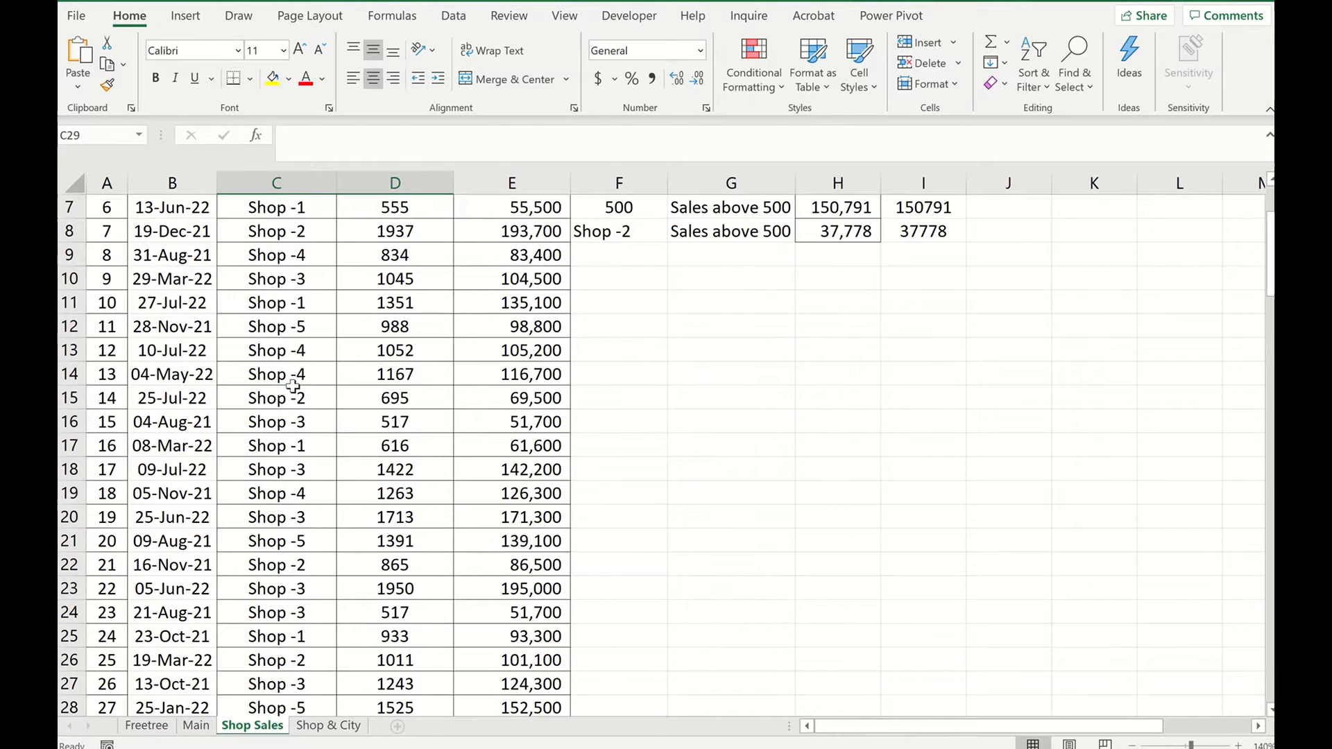
scroll(291, 384, up, 2)
click(1006, 280)
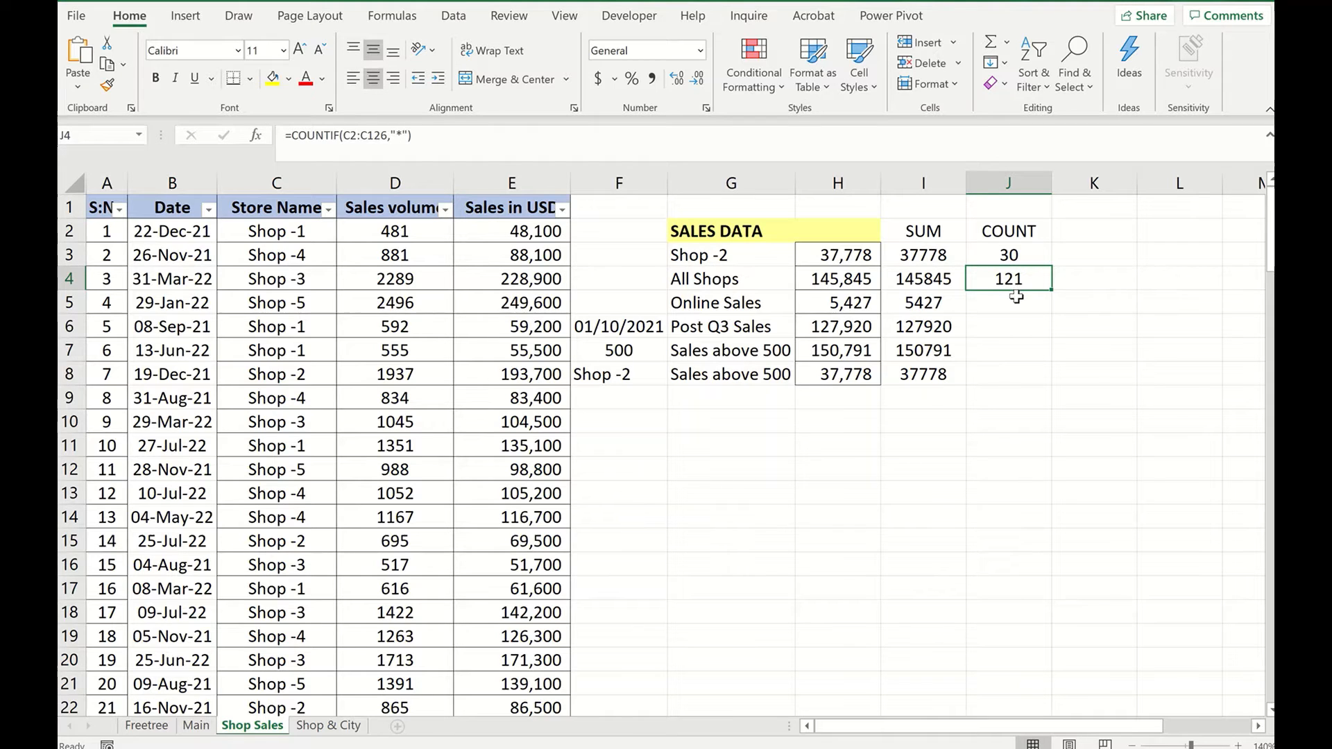
- Inspect the table rows with blank store names and review the Online Sales sum formula in I5
click(1002, 305)
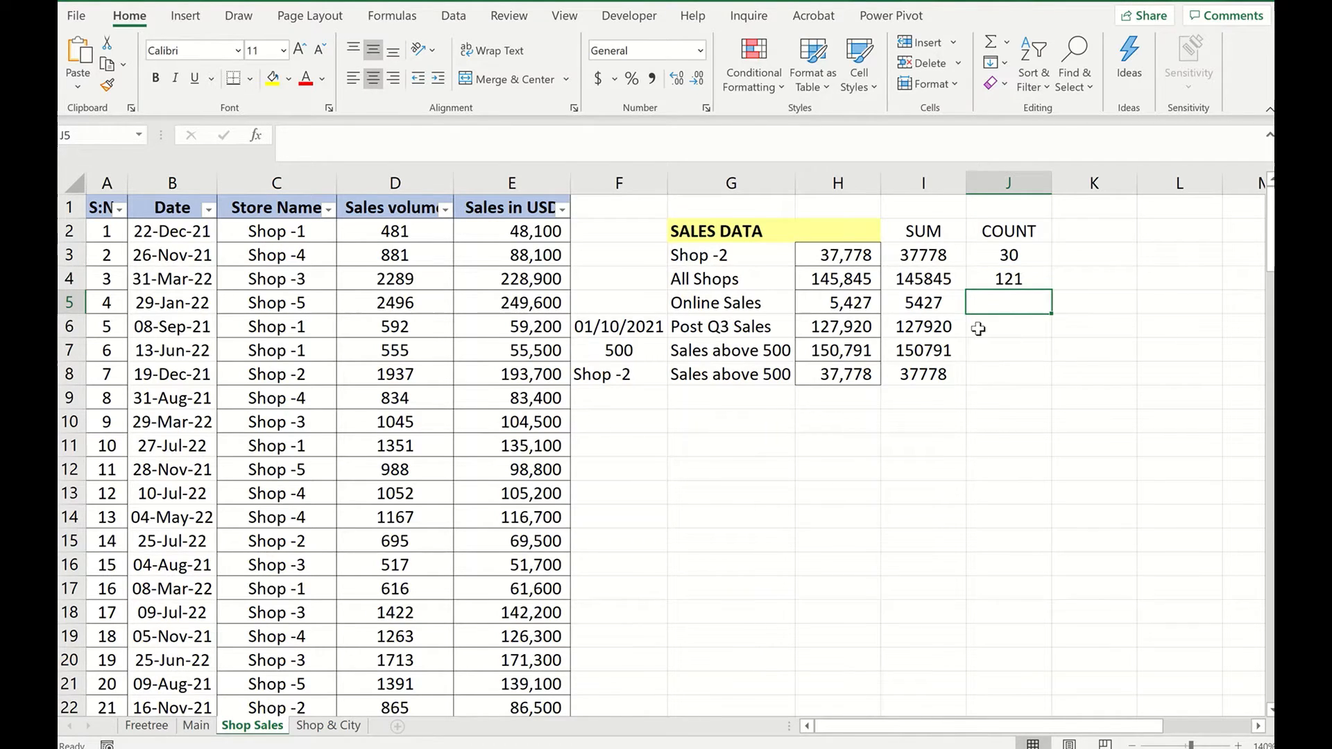
scroll(277, 378, down, 1)
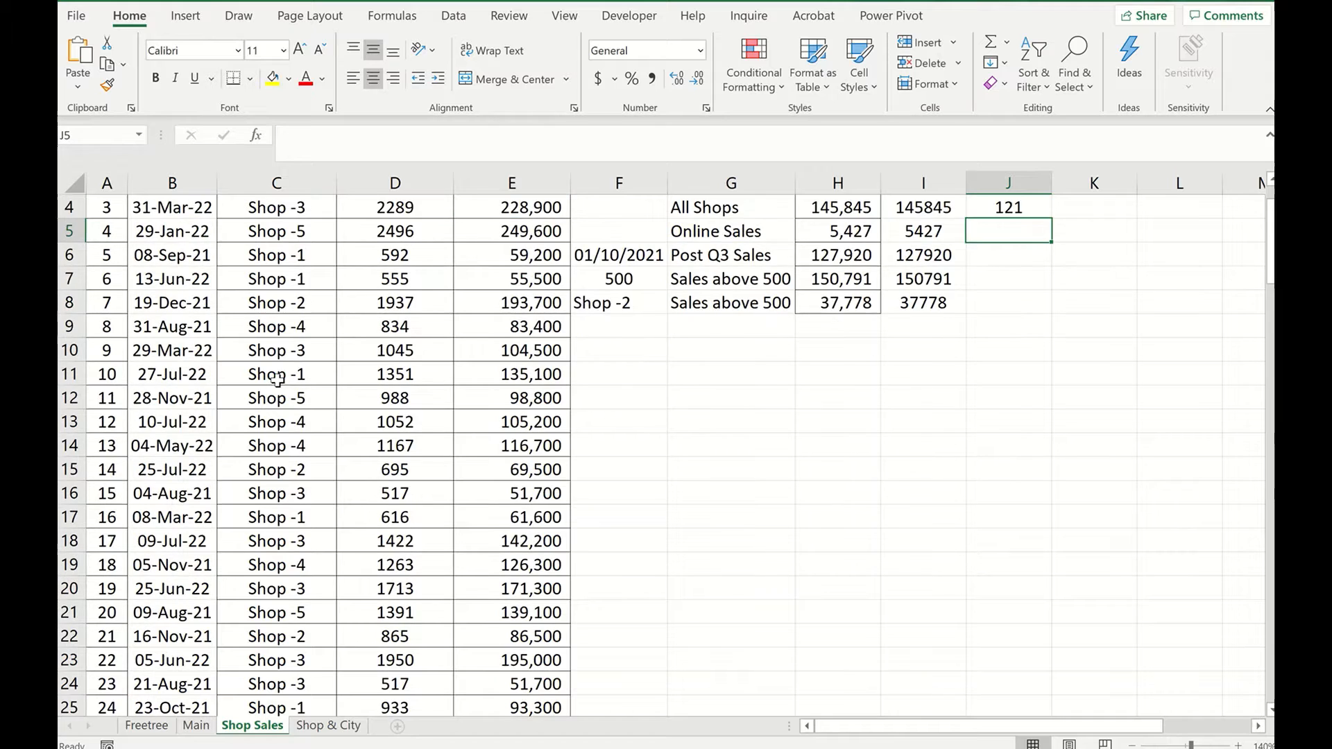
scroll(277, 378, down, 6)
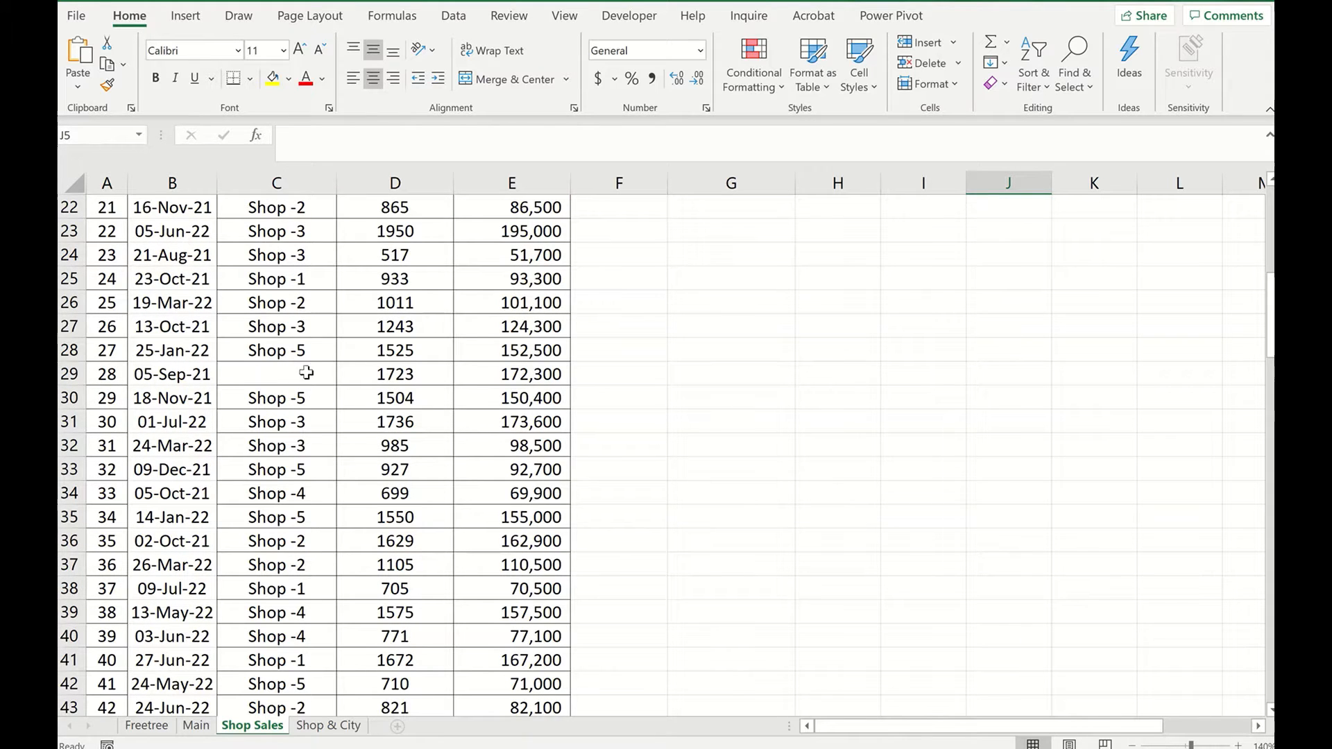
drag(305, 373, 425, 372)
scroll(277, 412, down, 4)
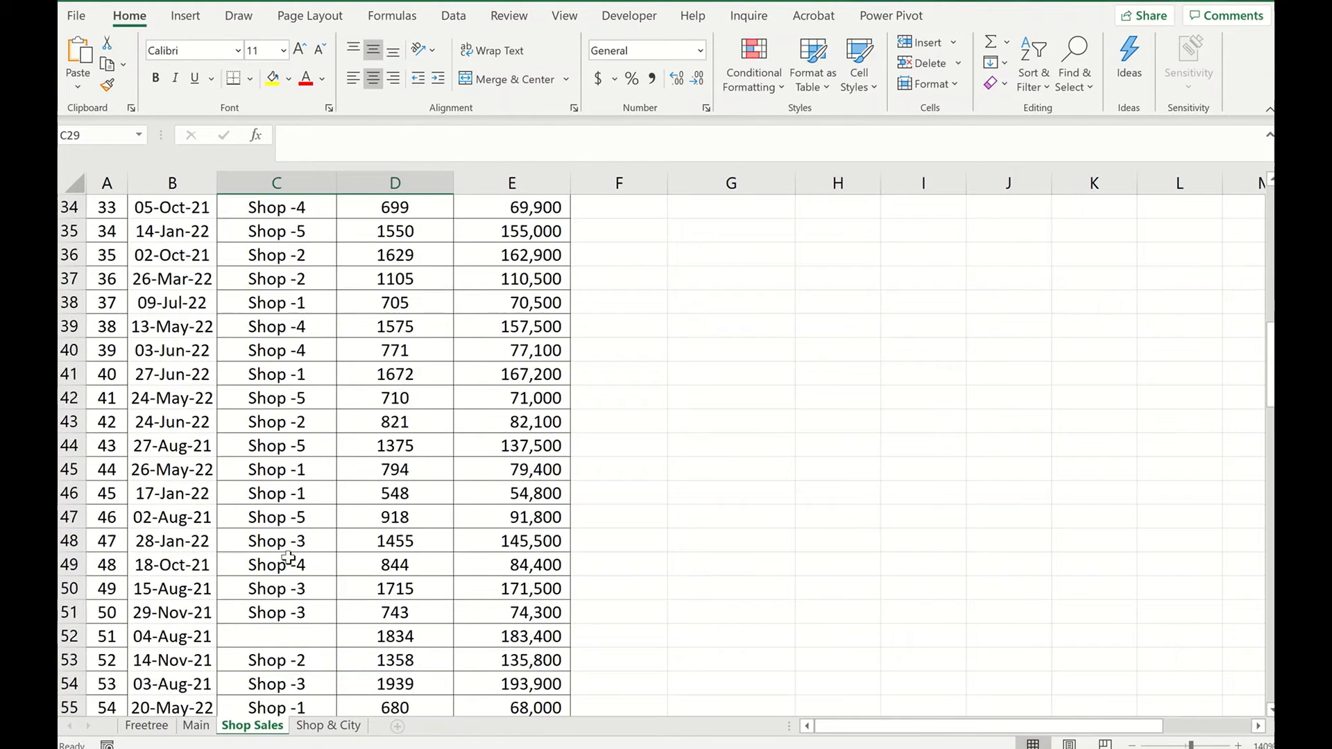
drag(276, 634, 394, 636)
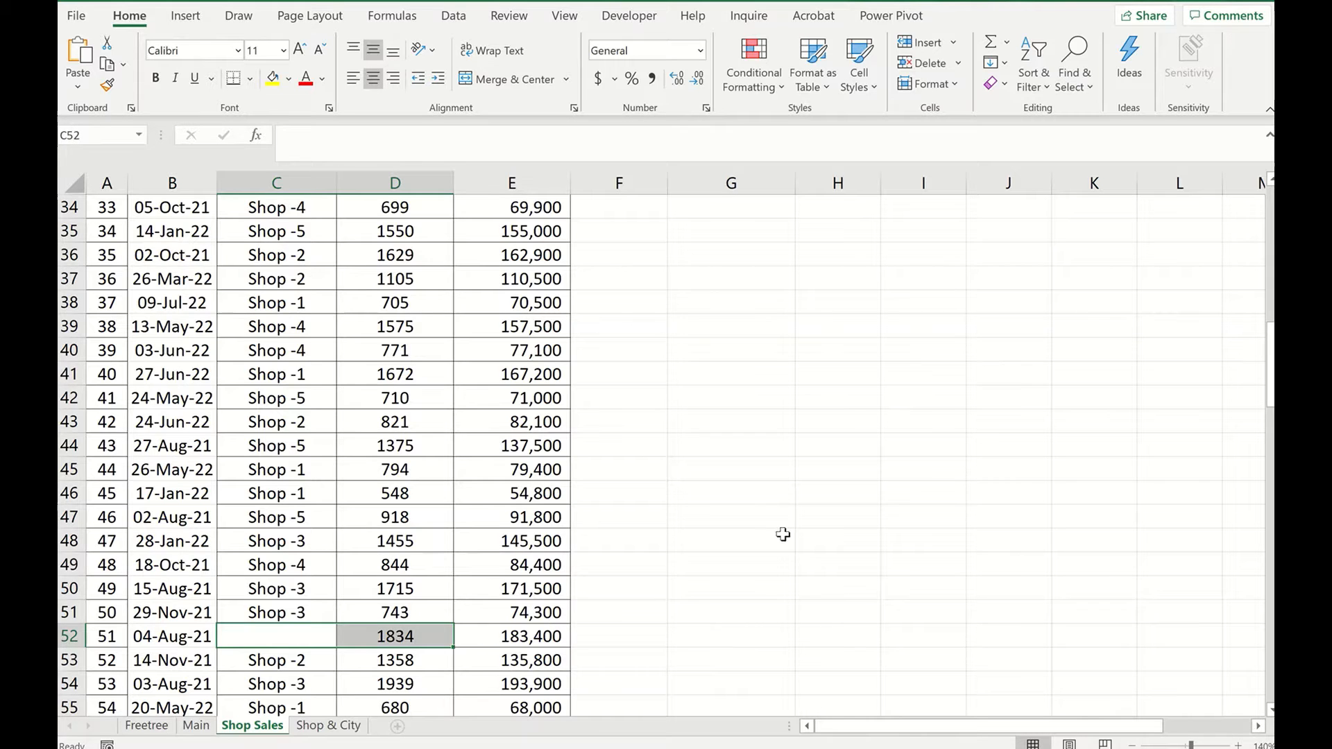
scroll(783, 534, up, 11)
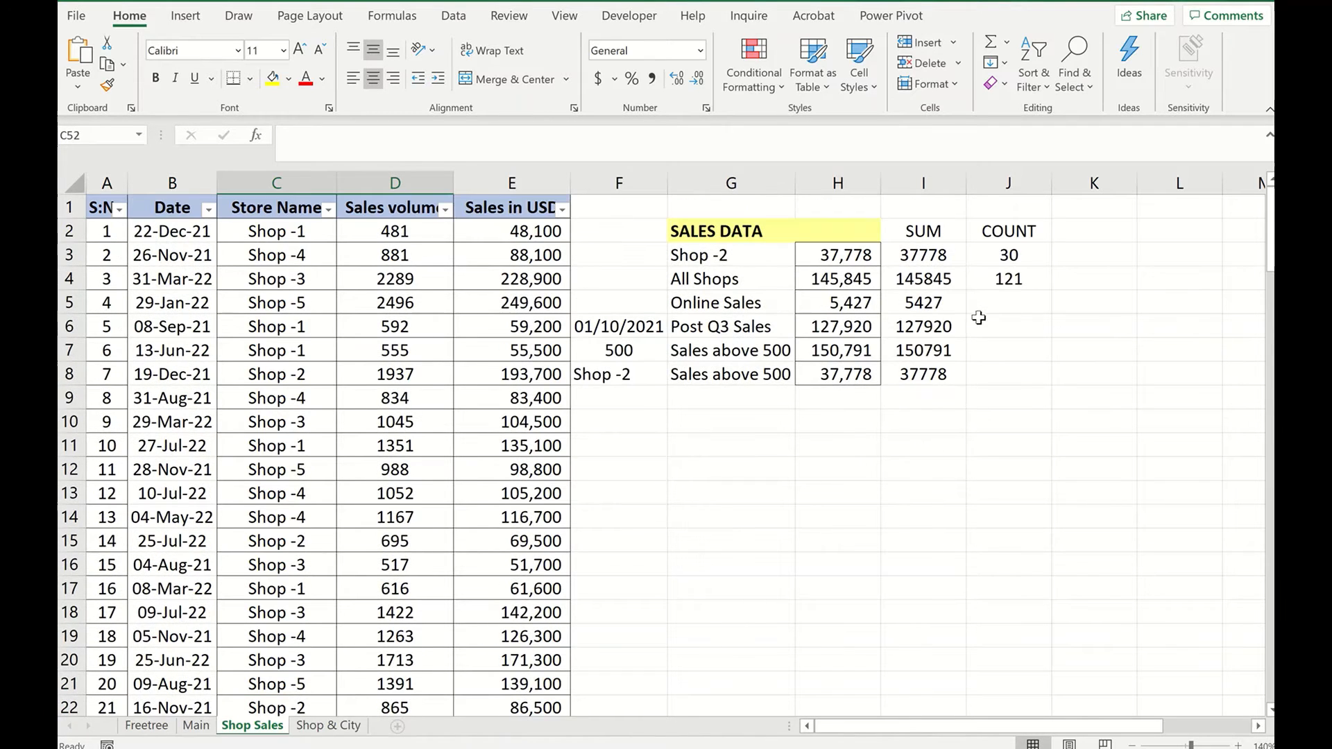
click(937, 303)
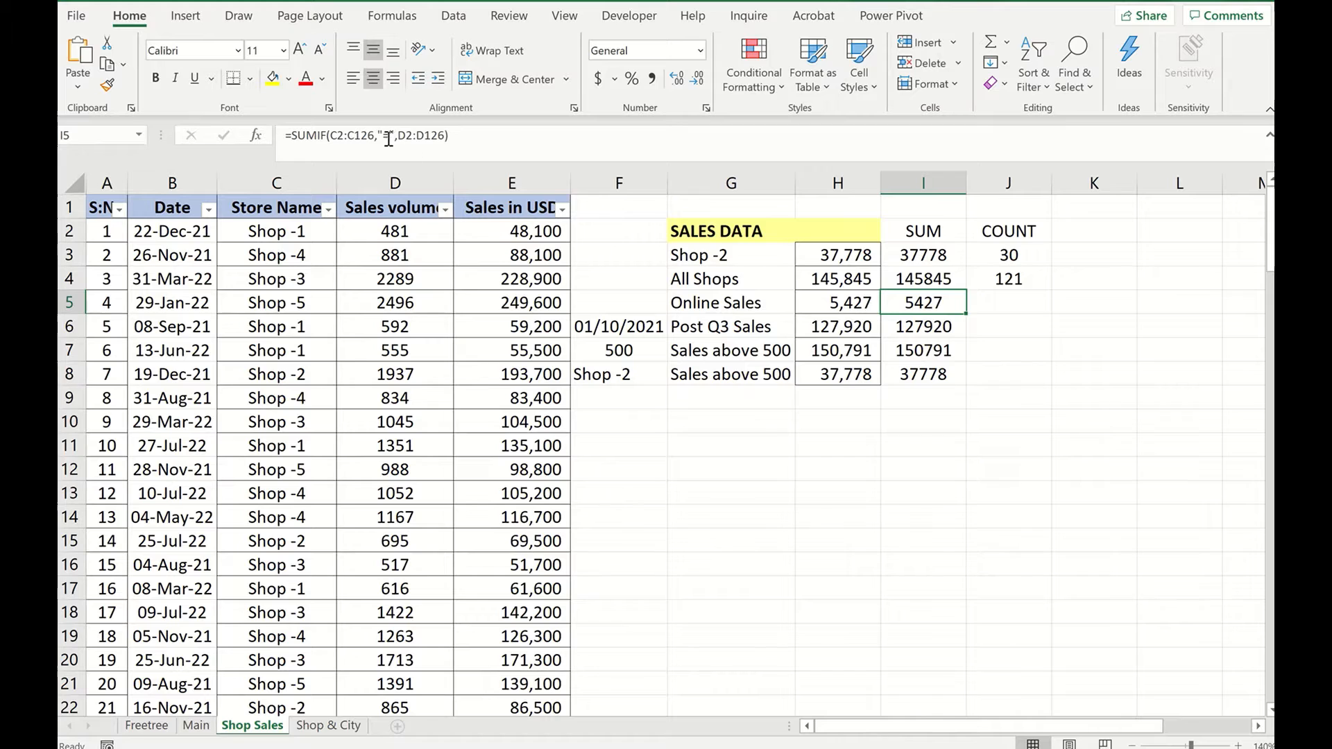
- Copy the COUNTIF formula text from J4 into J5 for the Online Sales count, keeping its references unchanged
click(1002, 284)
drag(431, 136, 294, 120)
key(ctrl+c)
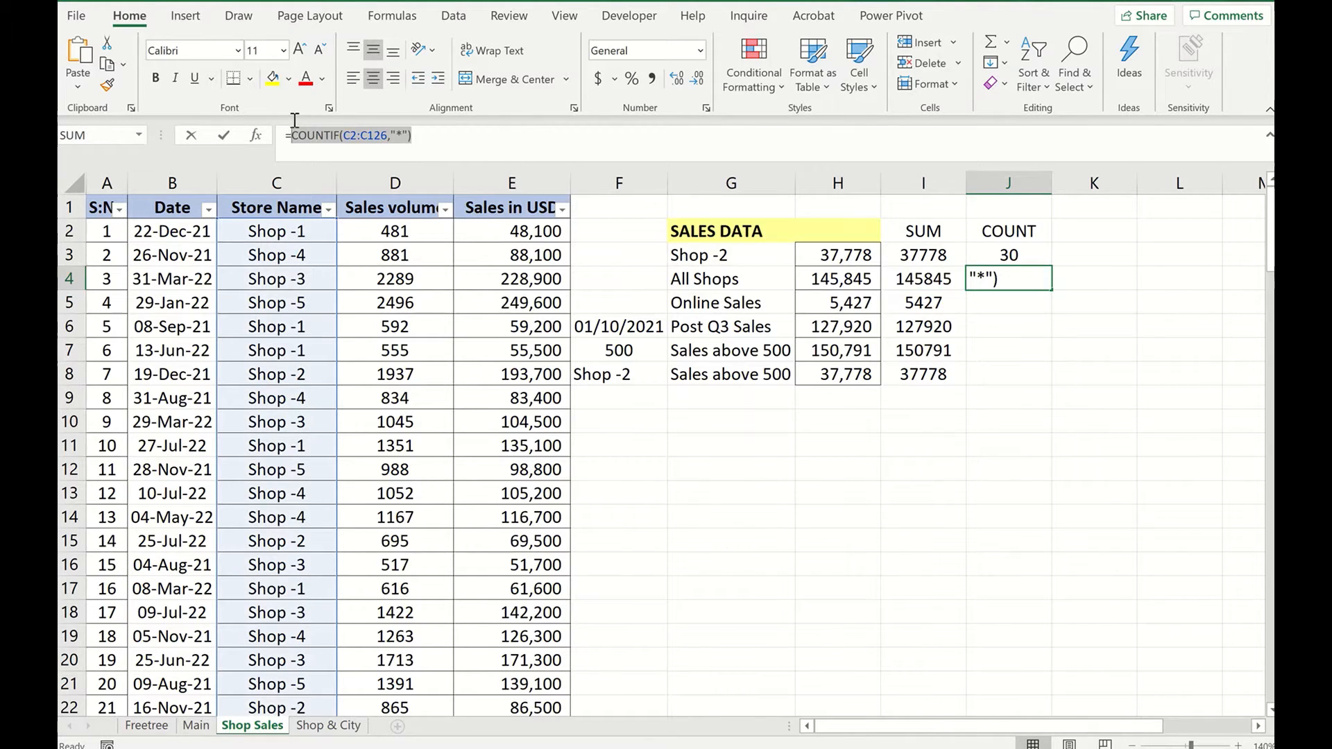
key(Escape)
click(984, 302)
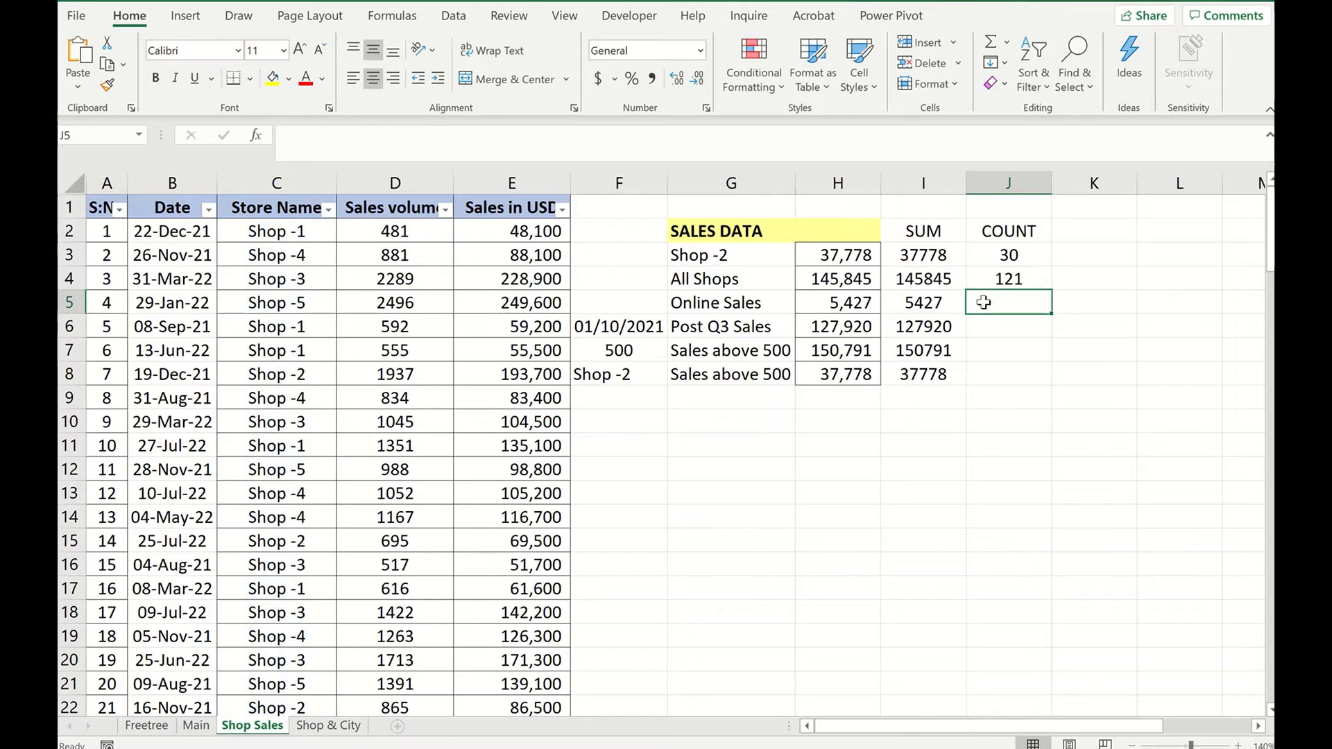
text(=)
key(ctrl+v)
key(Return)
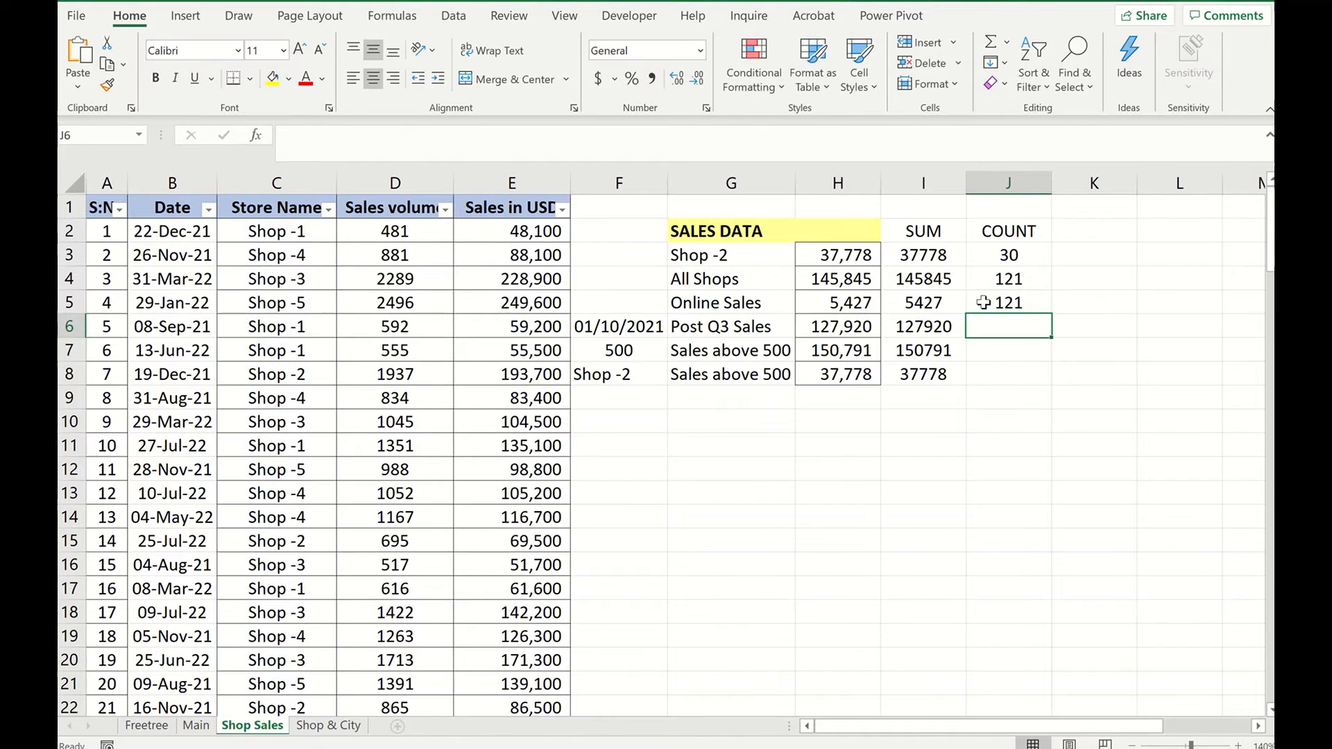
- Replace the "*" criterion in J5's COUNTIF formula with "=" to count the blank store names
click(1005, 302)
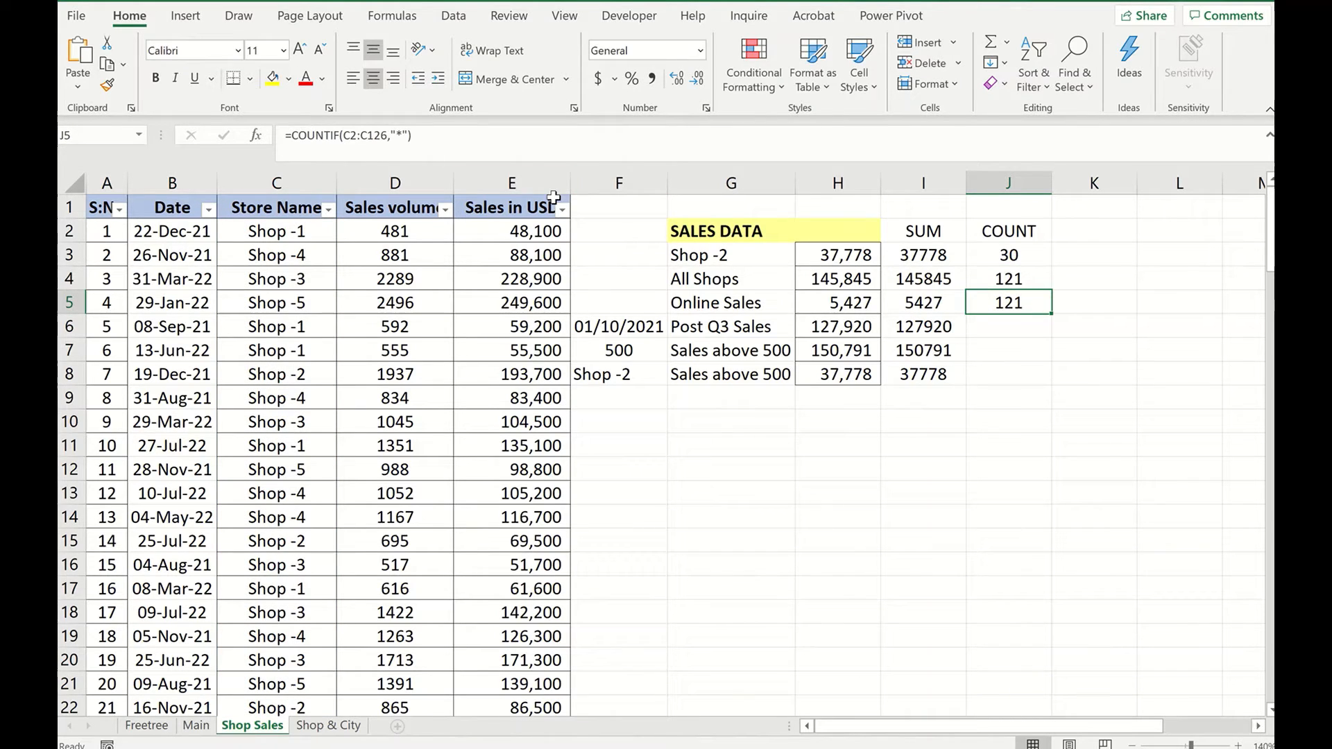
click(407, 136)
key(BackSpace)
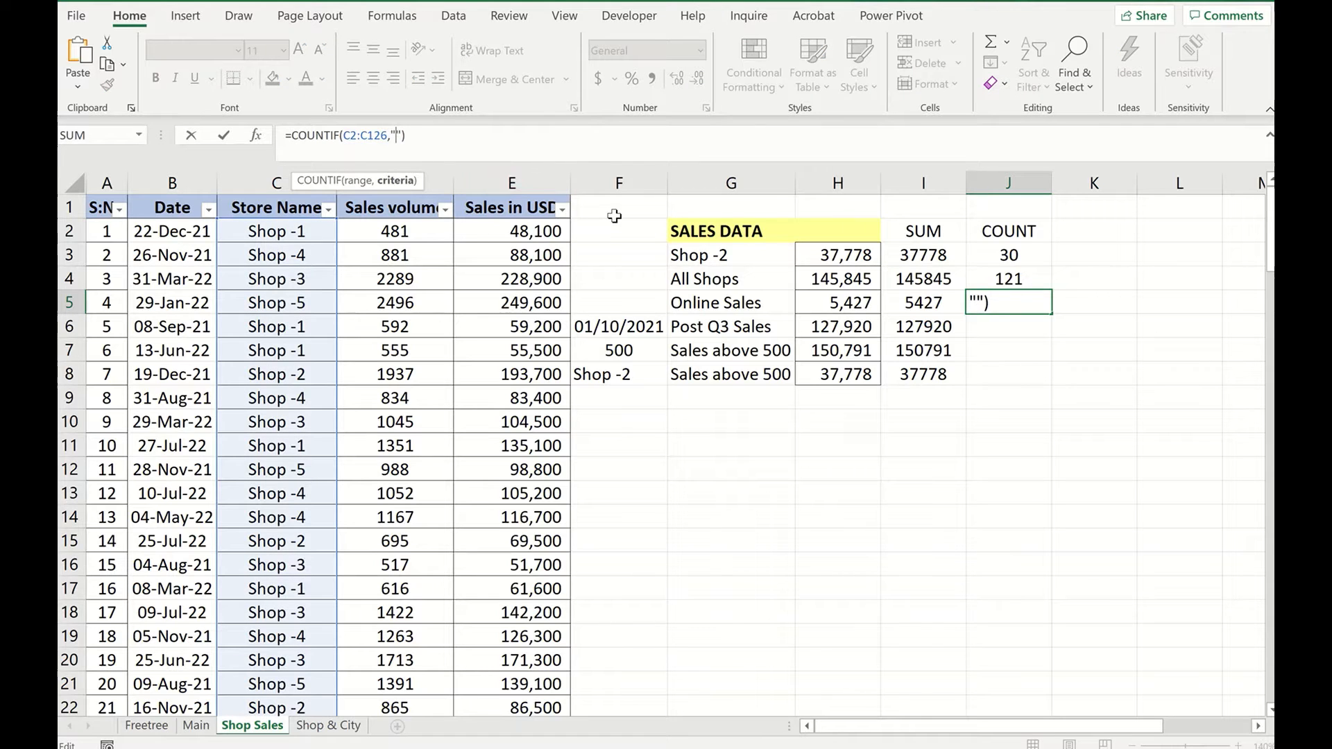
text(=)
key(Return)
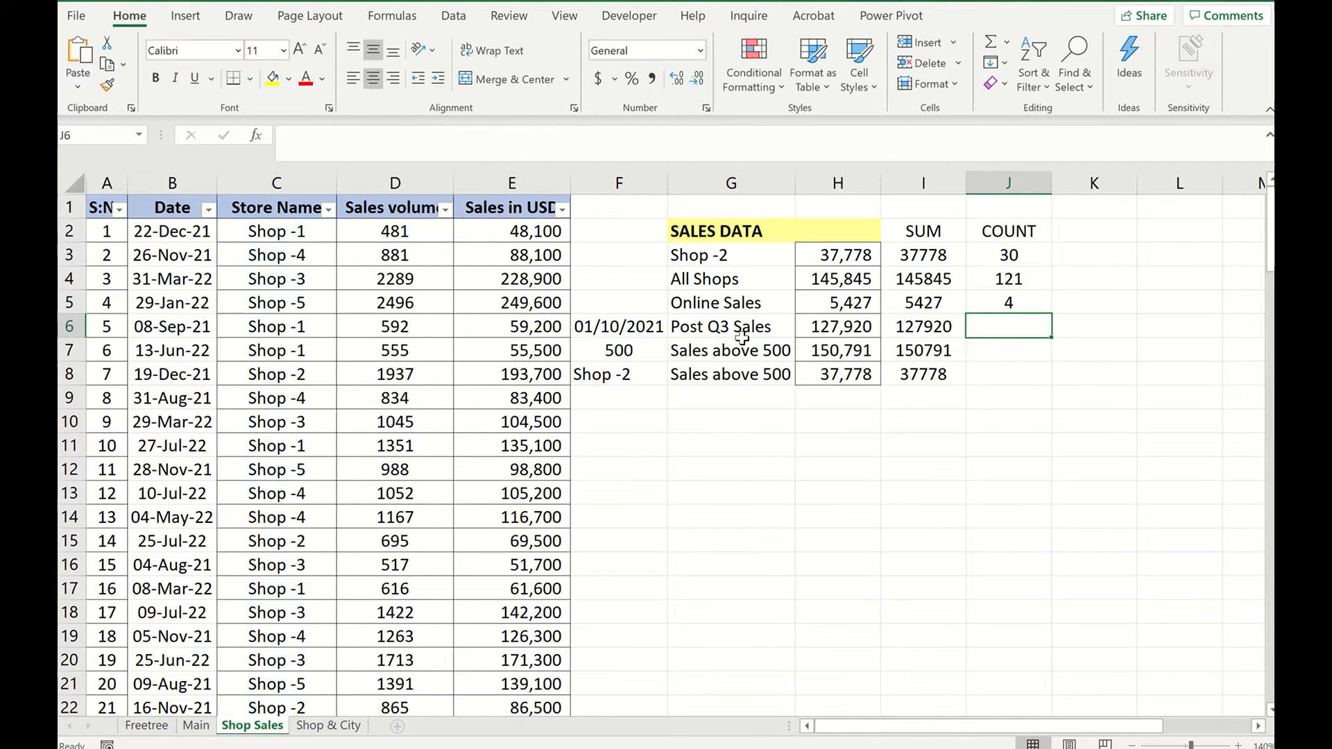
click(1001, 307)
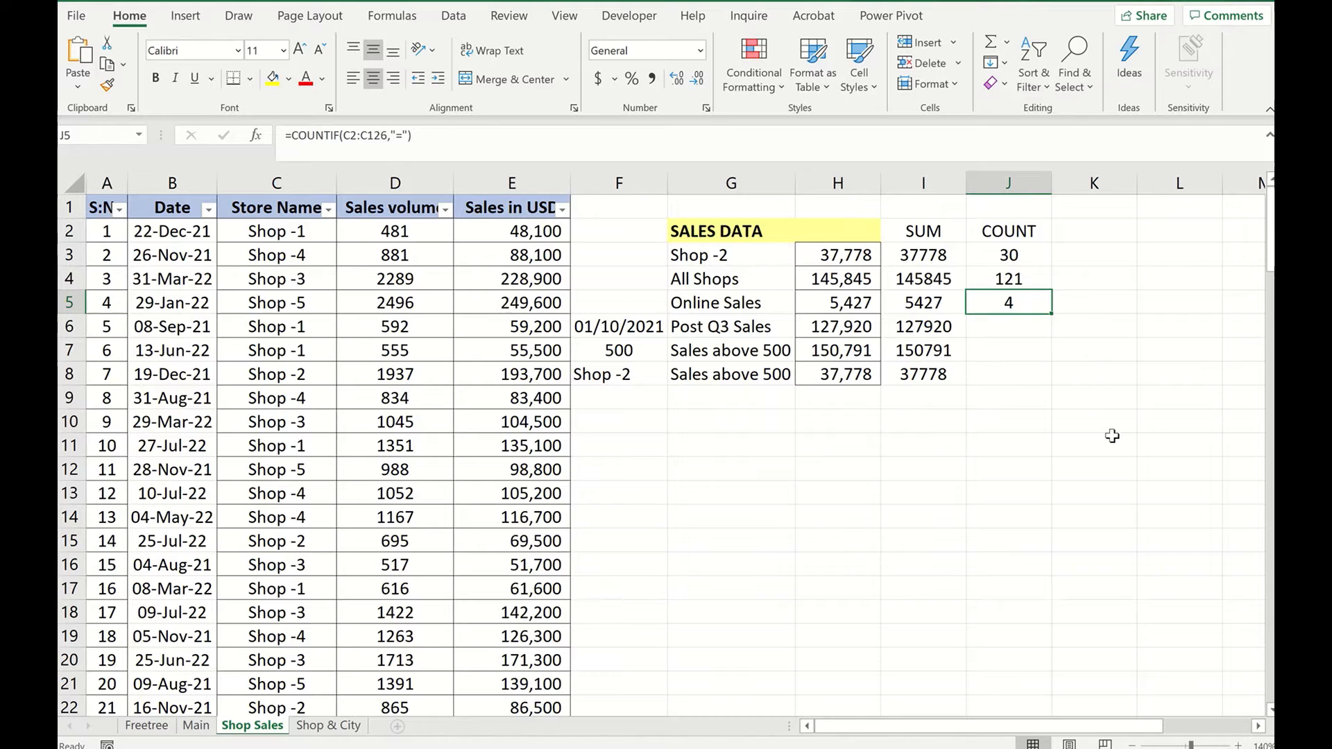
- Enter a COUNTBLANK formula over C2:C126 in K5 to cross-check the Online Sales count
key(Right)
text(=c)
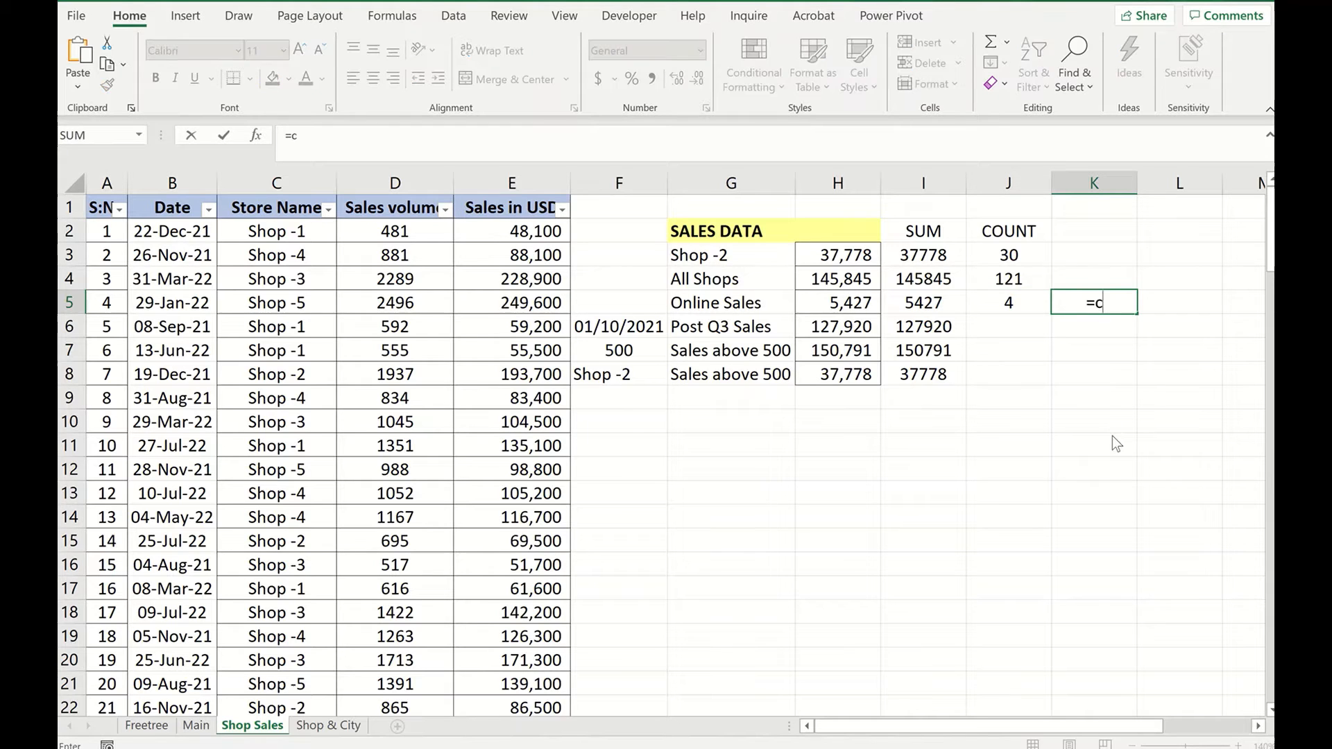
text(ount)
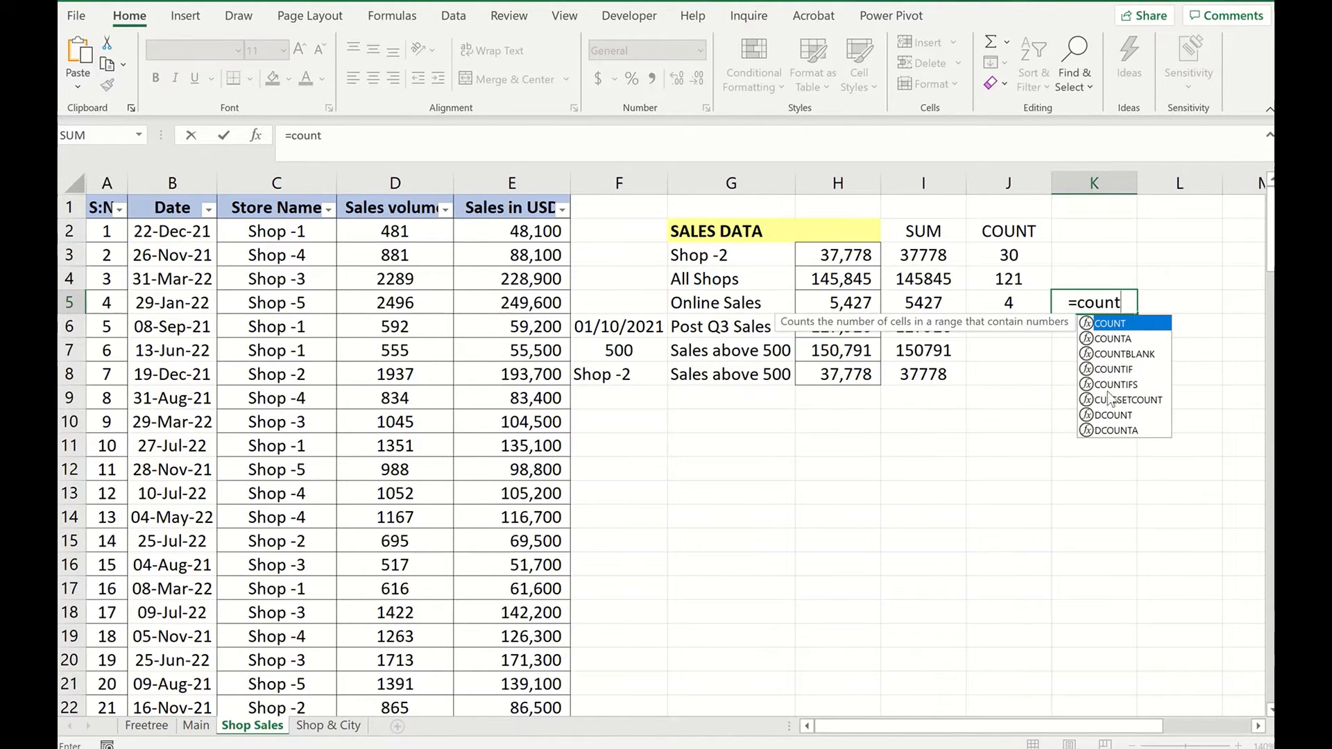
double_click(1117, 355)
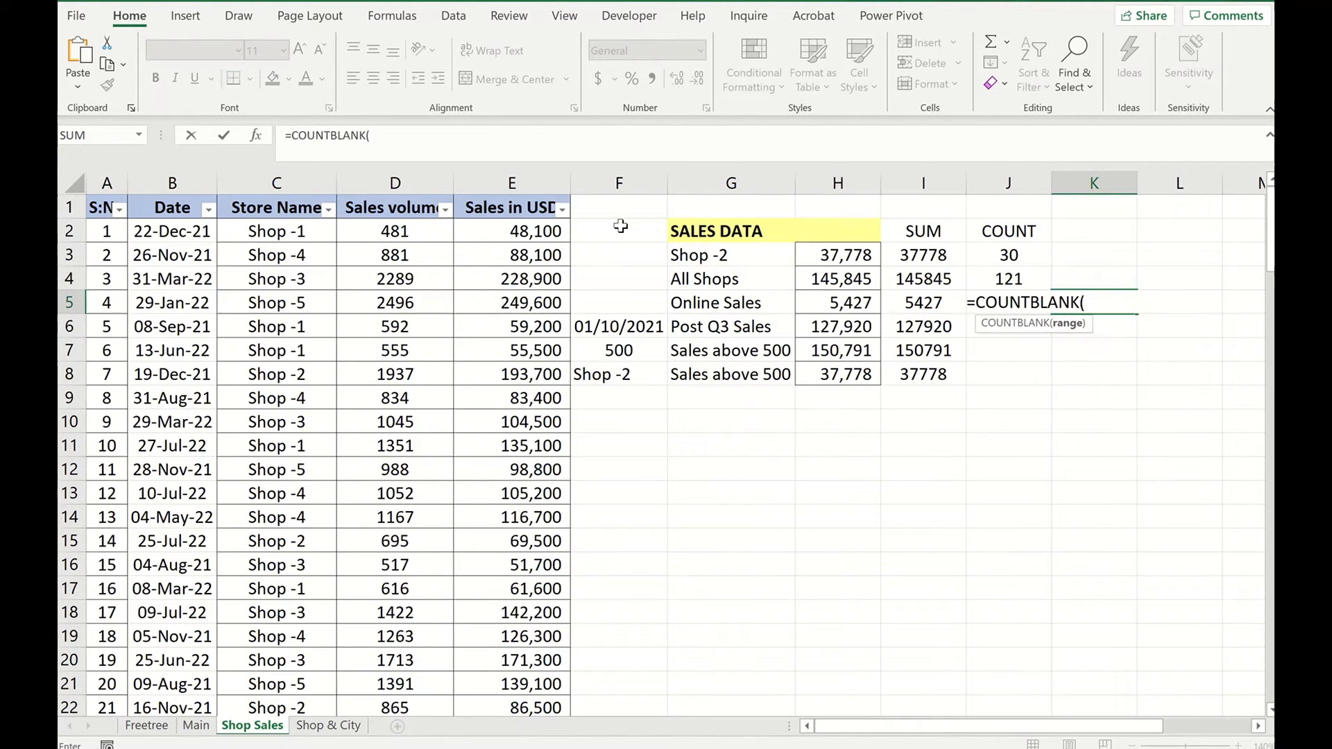
click(295, 233)
scroll(291, 530, down, 1)
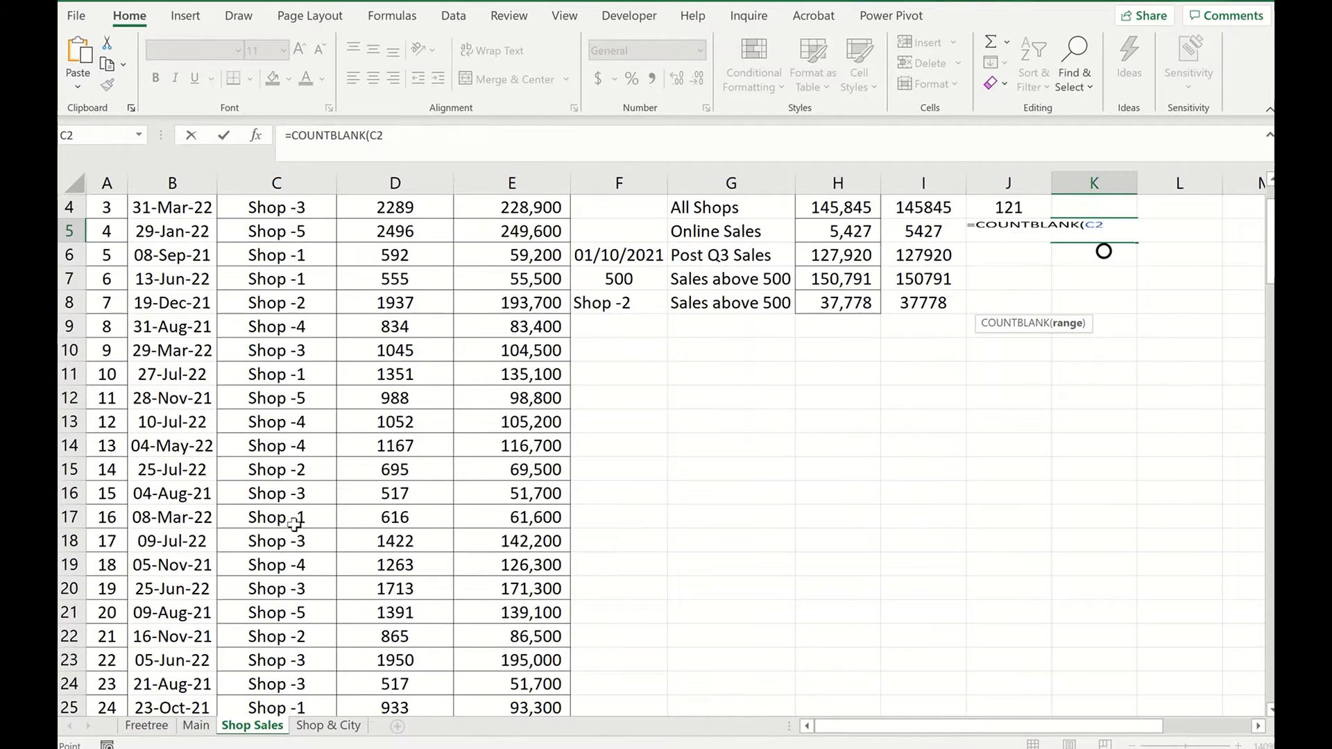
scroll(297, 540, down, 20)
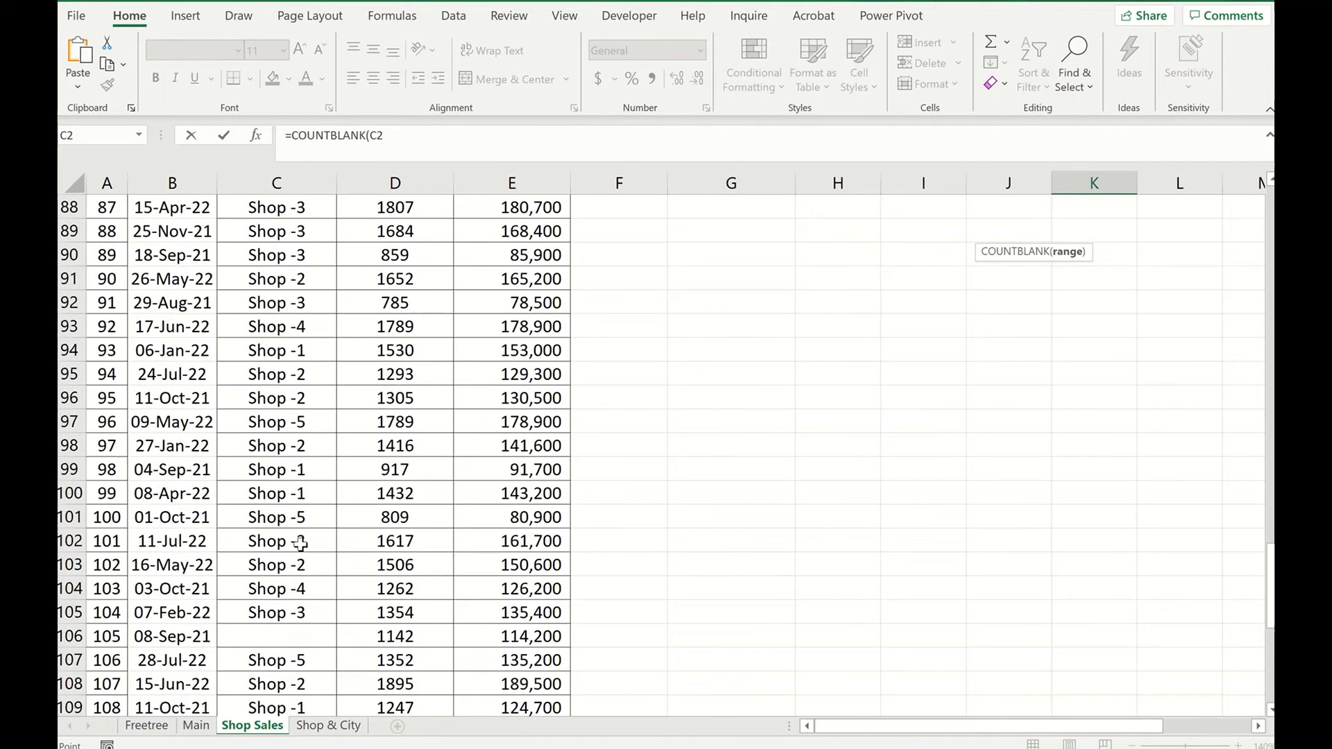
scroll(304, 485, down, 6)
scroll(333, 347, up, 4)
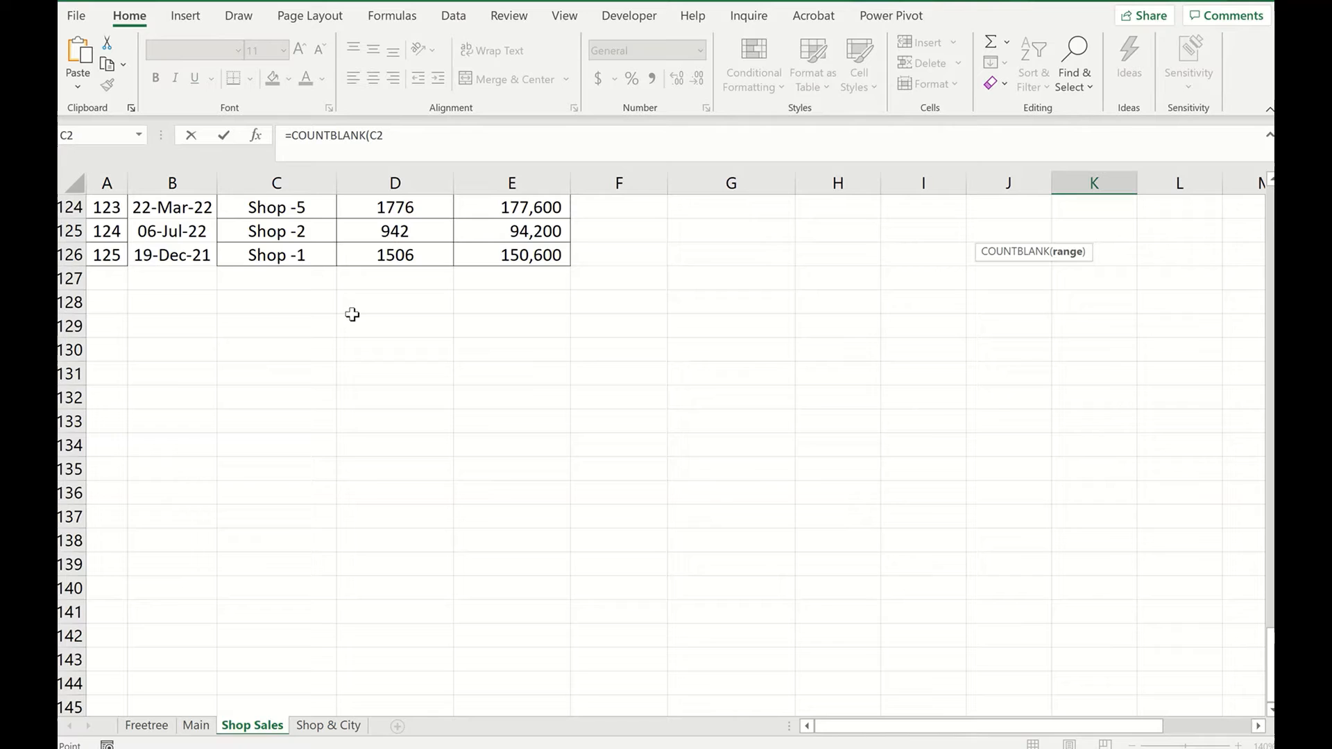
shift+click(312, 260)
key(Return)
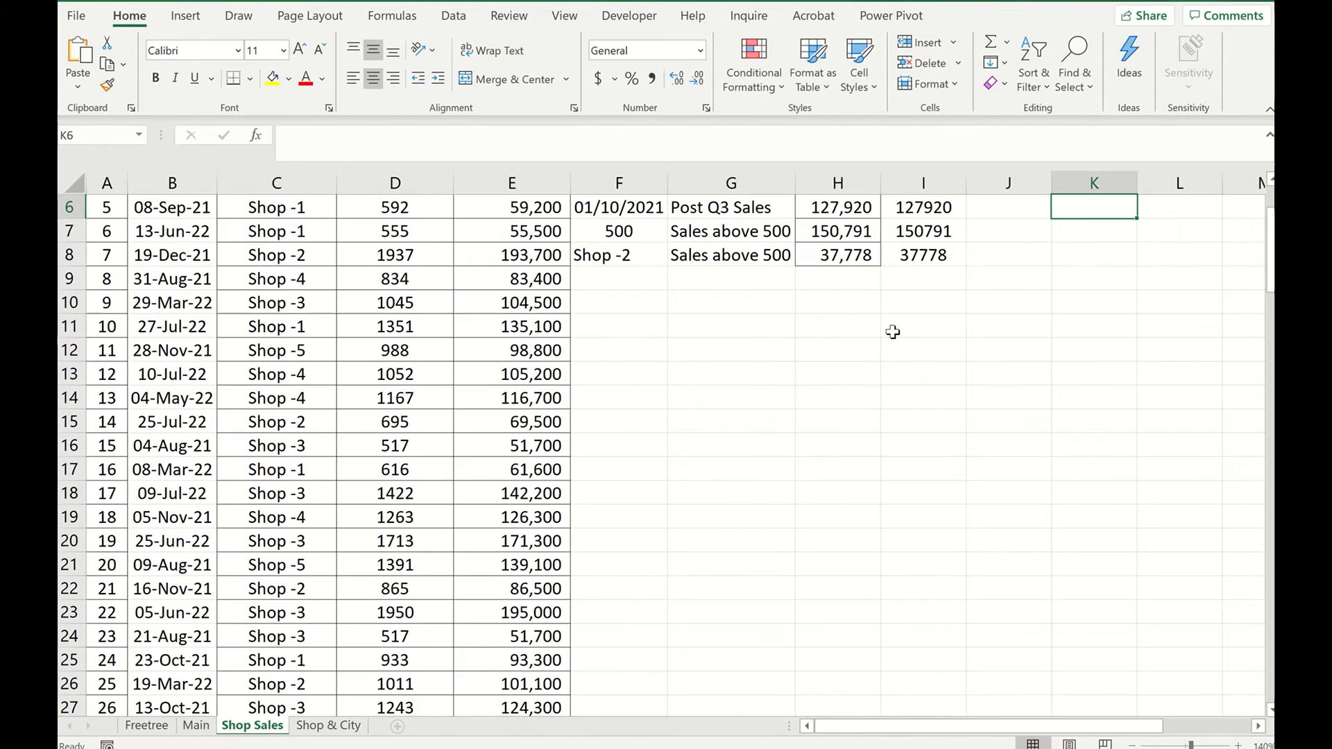
click(1081, 306)
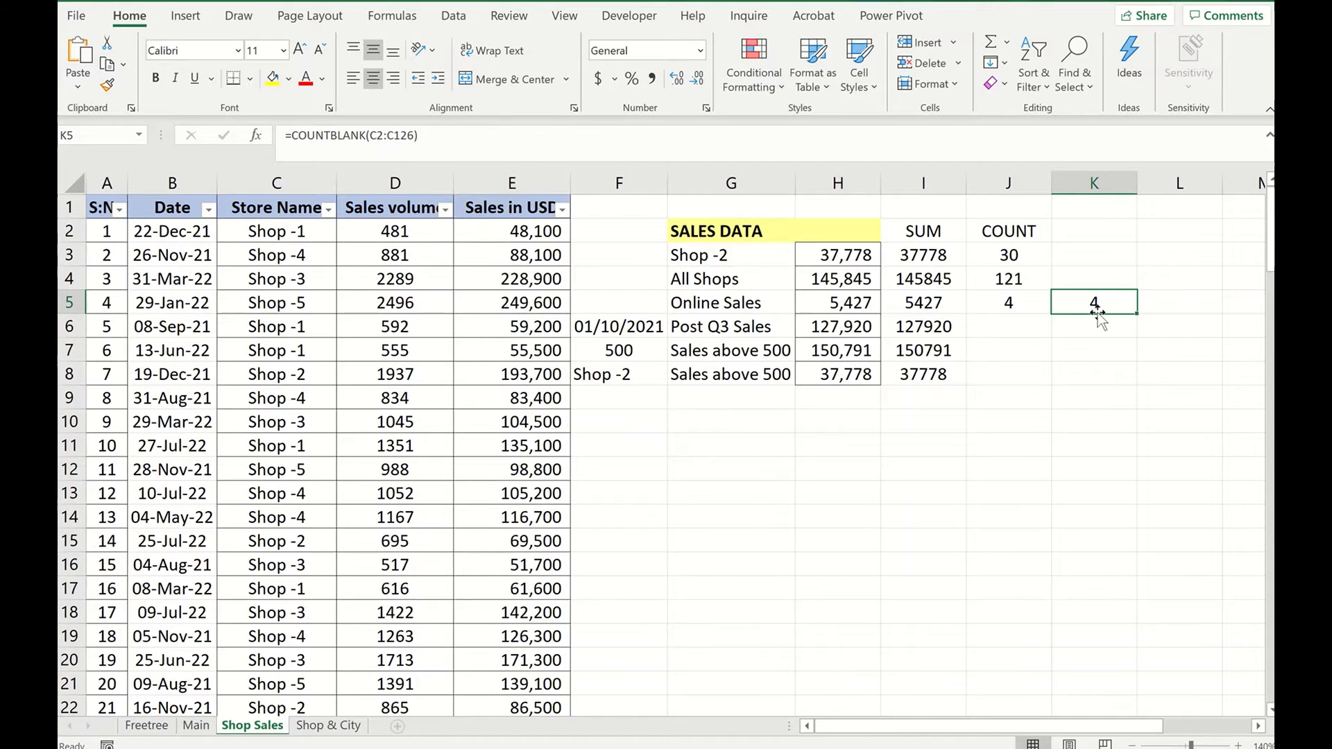
- Copy the COUNTIF formula text from J5 into J6 for the Post Q3 Sales count, keeping its references unchanged
click(999, 305)
drag(439, 134, 294, 134)
key(ctrl+c)
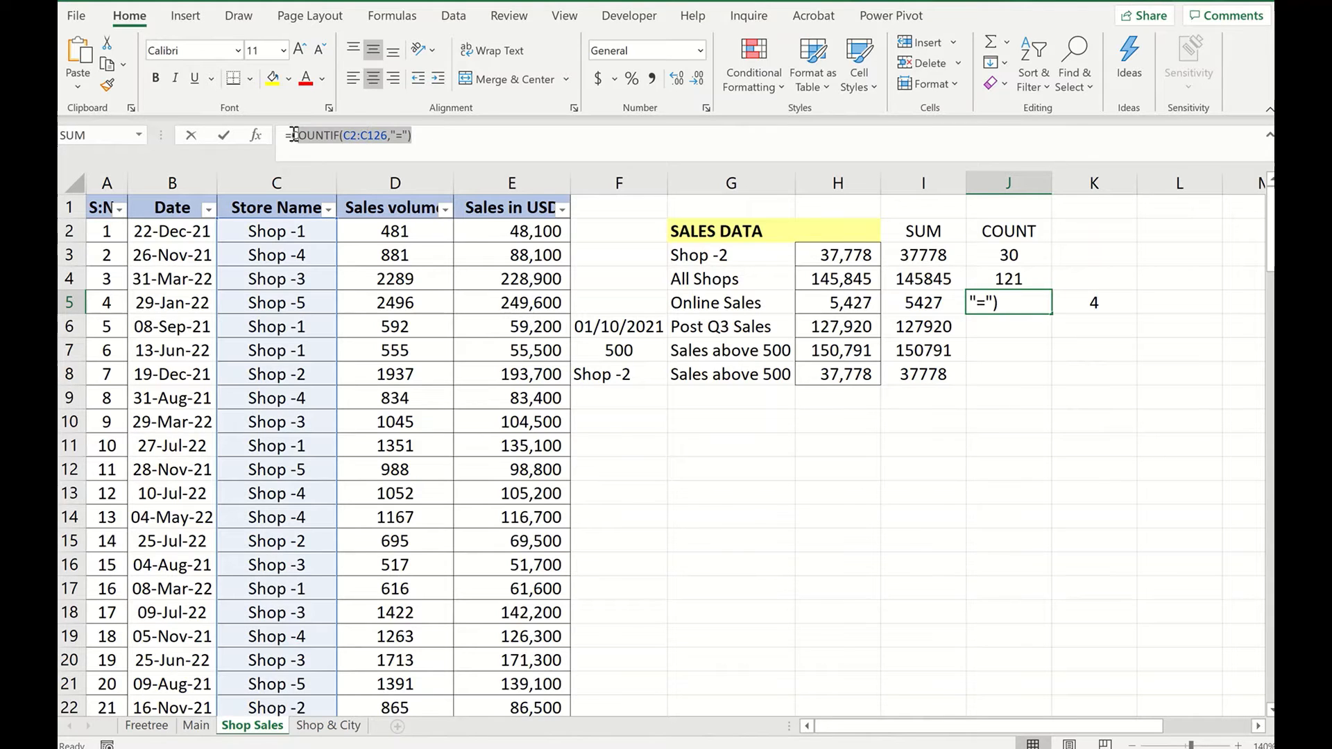
key(Escape)
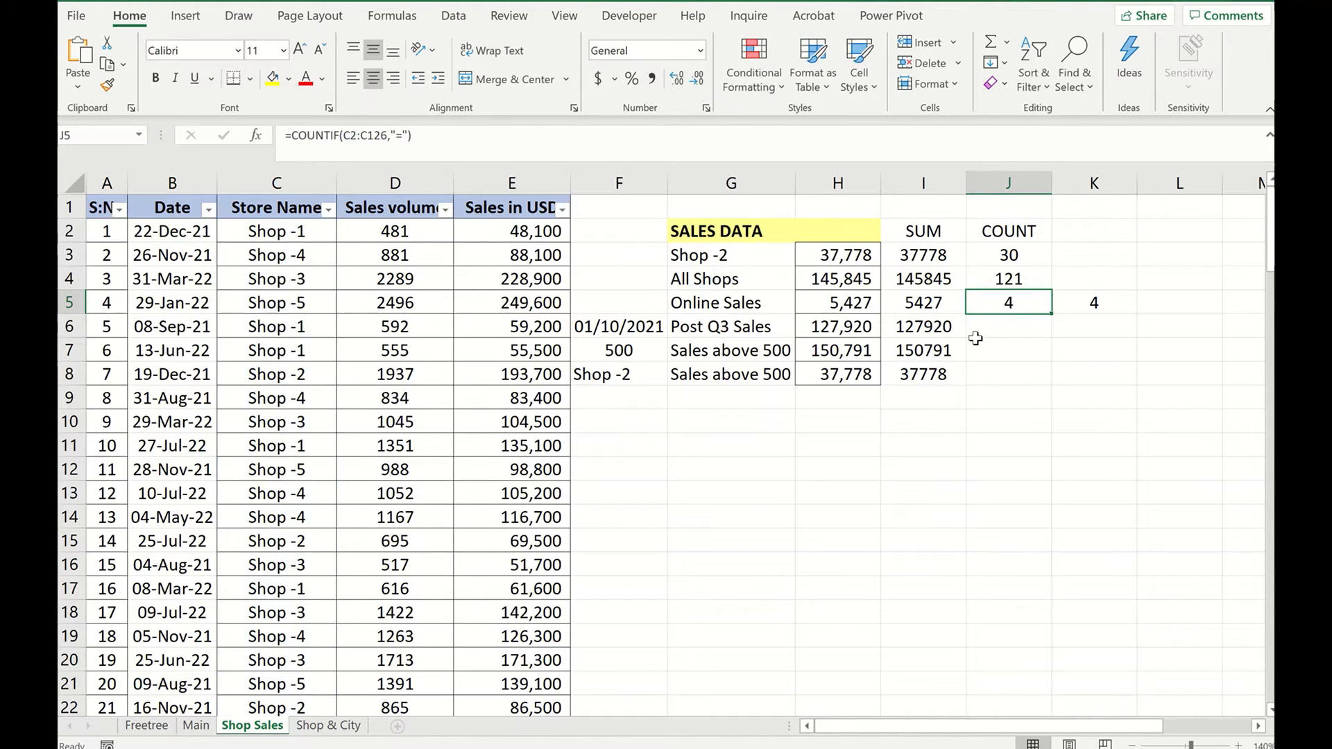
click(992, 324)
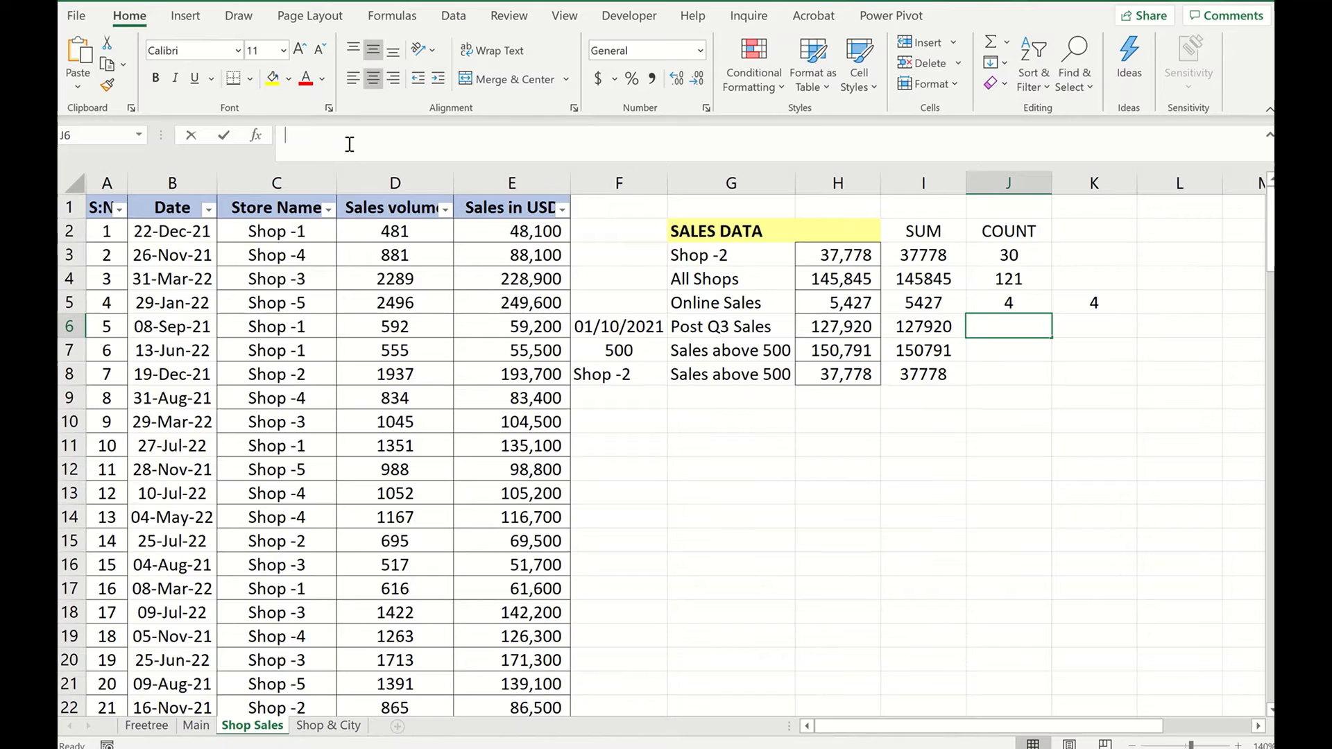
key(ctrl+v)
click(288, 134)
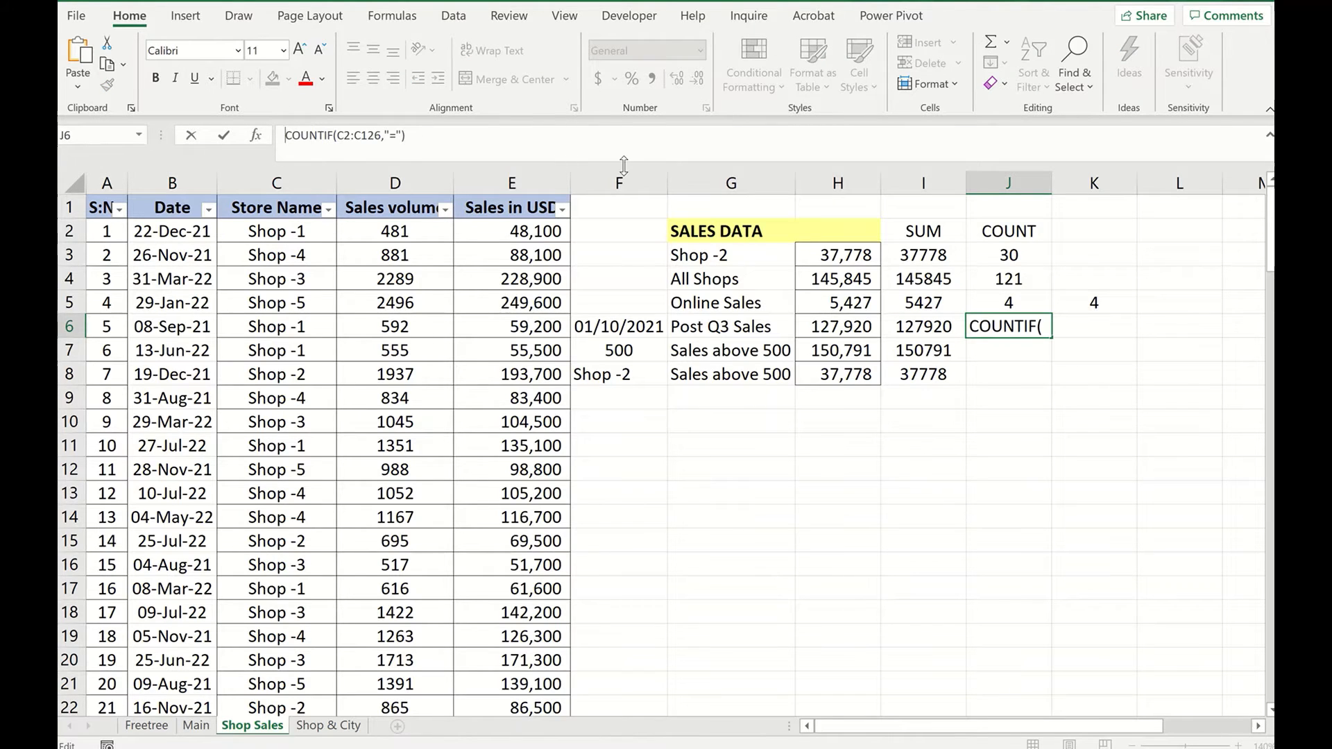
text(=)
key(Return)
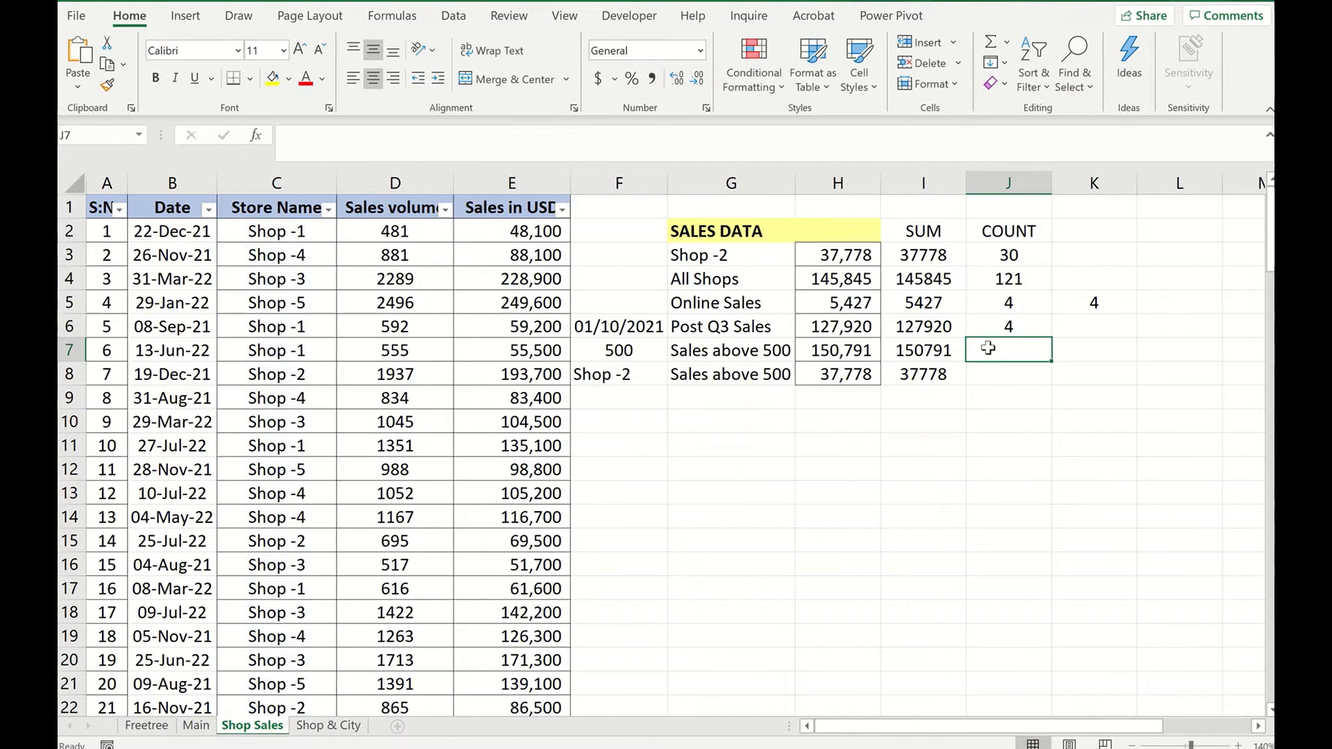
- Move the range of J6's COUNTIF formula from the Store Name column to the dates in B2:B126
click(988, 326)
click(360, 135)
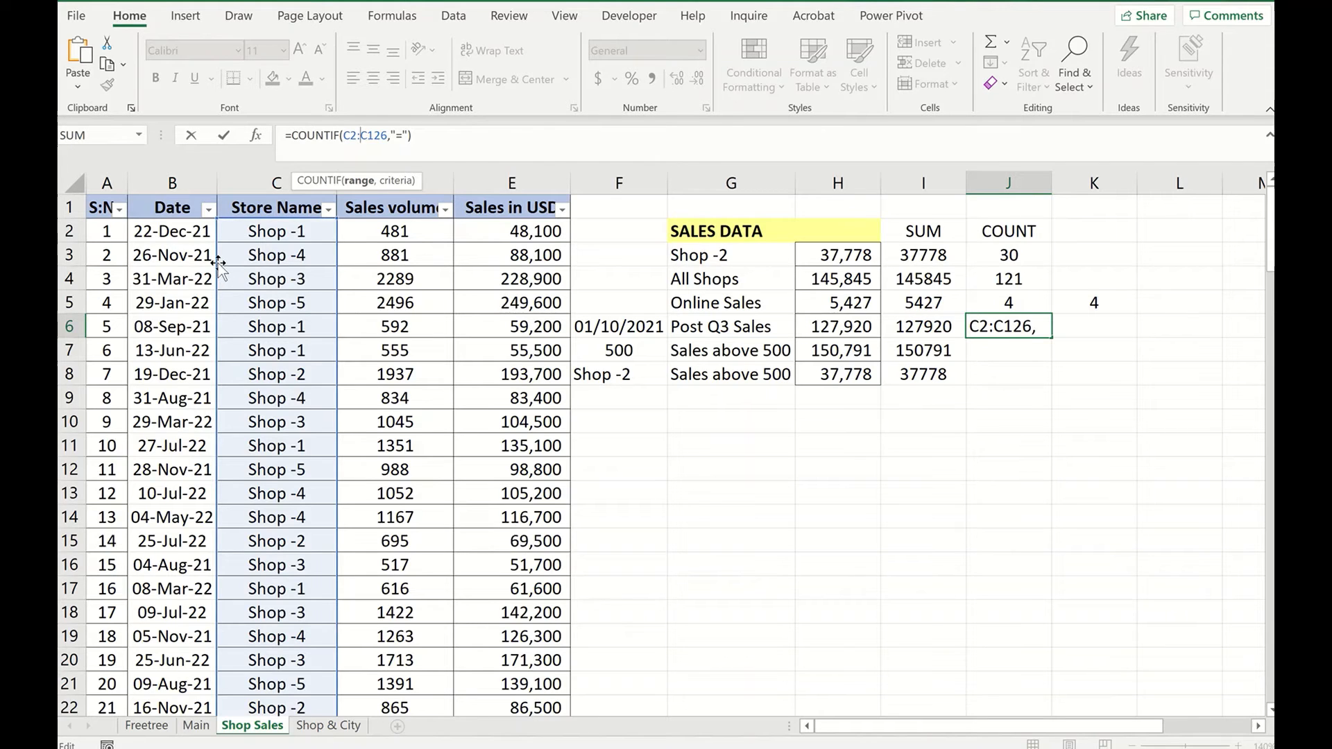
drag(219, 270, 201, 270)
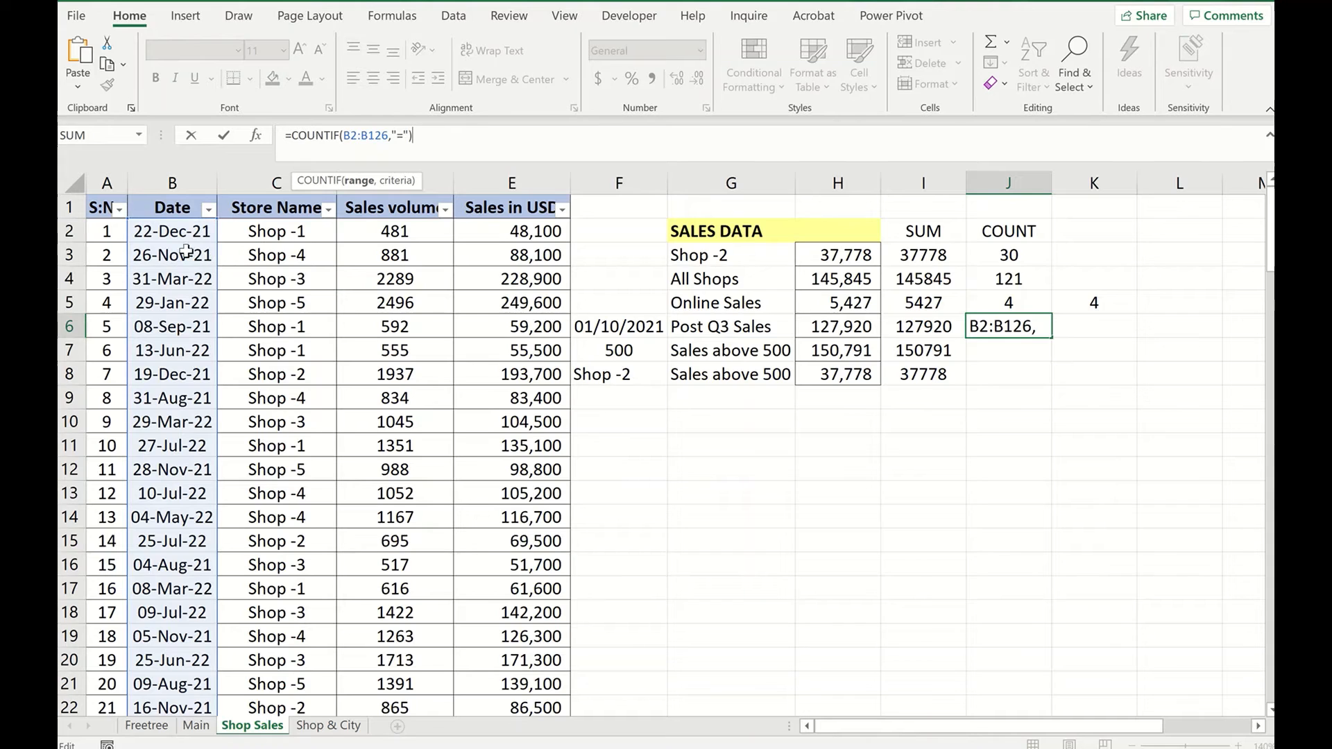
- Replace the criterion in J6's COUNTIF formula with ">"&F6 to count sales dated after the F6 date
click(405, 134)
key(BackSpace)
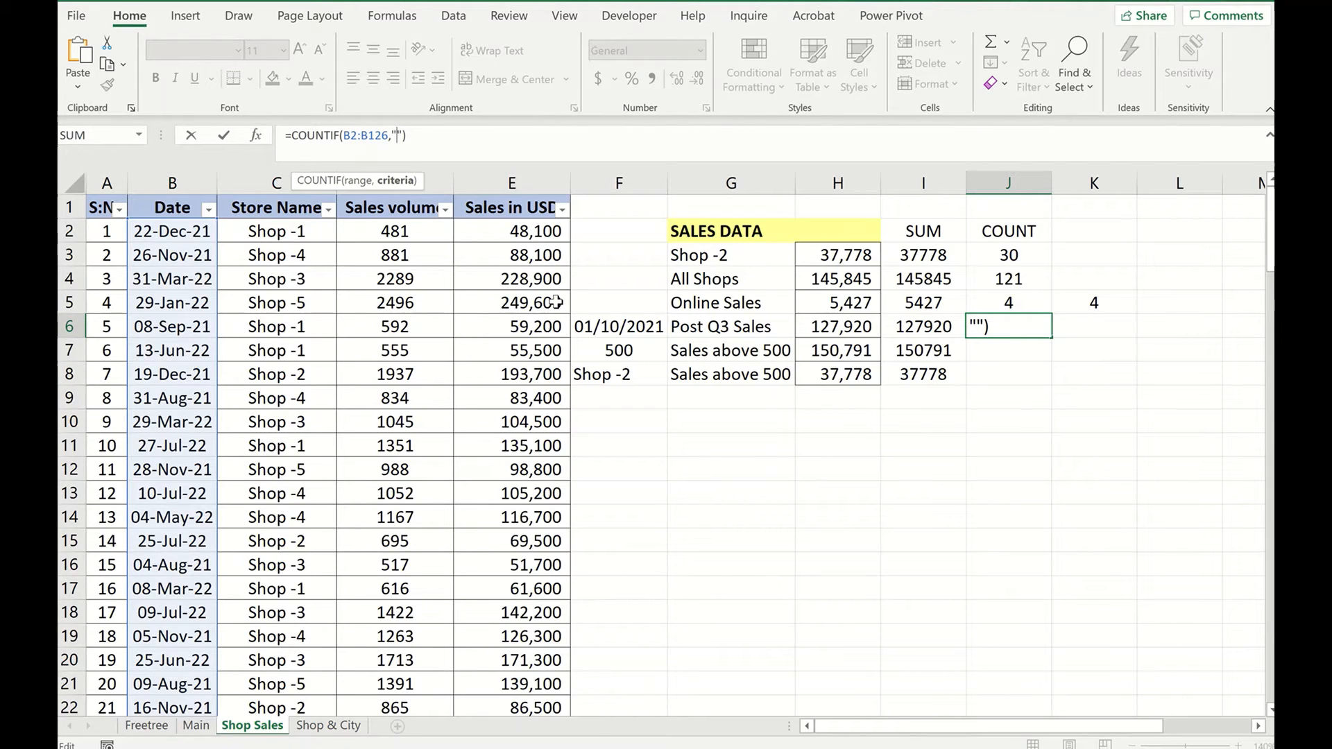
text(>"&)
key(Left)
key(Left)
key(Left)
key(Left)
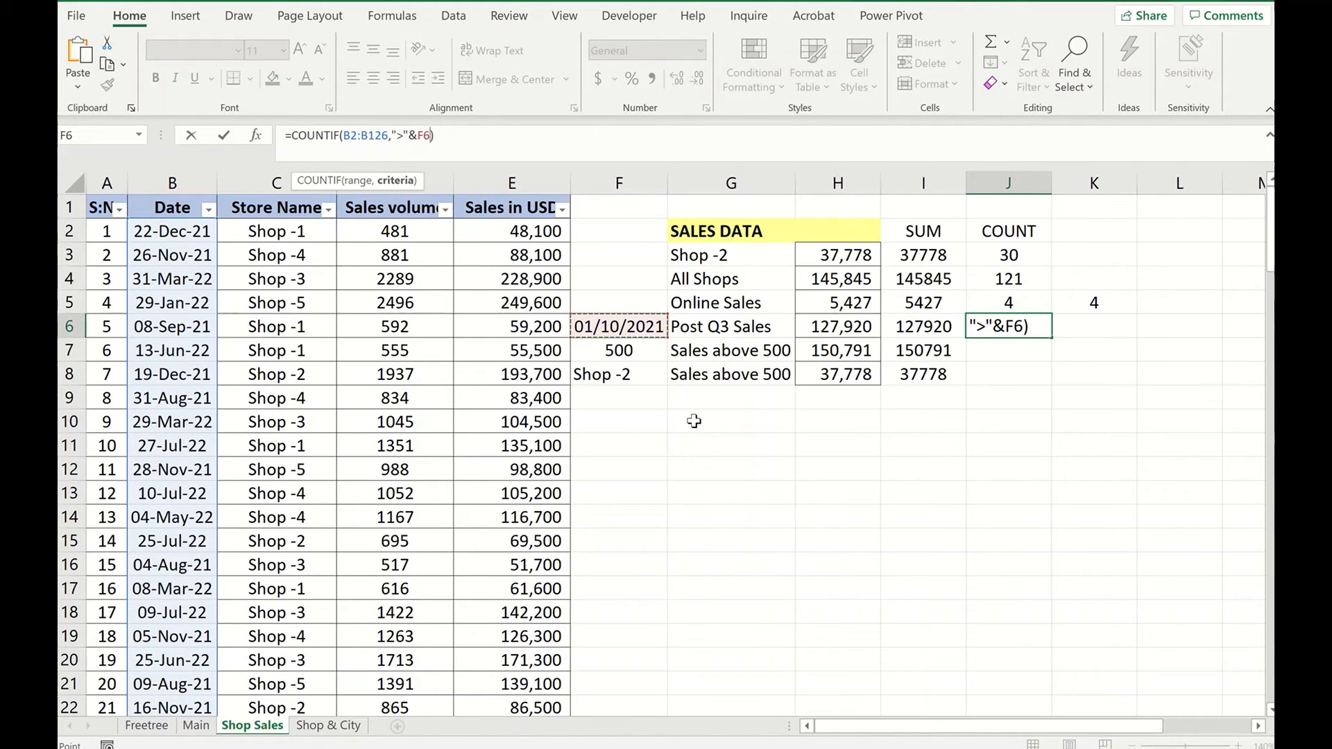
key(Return)
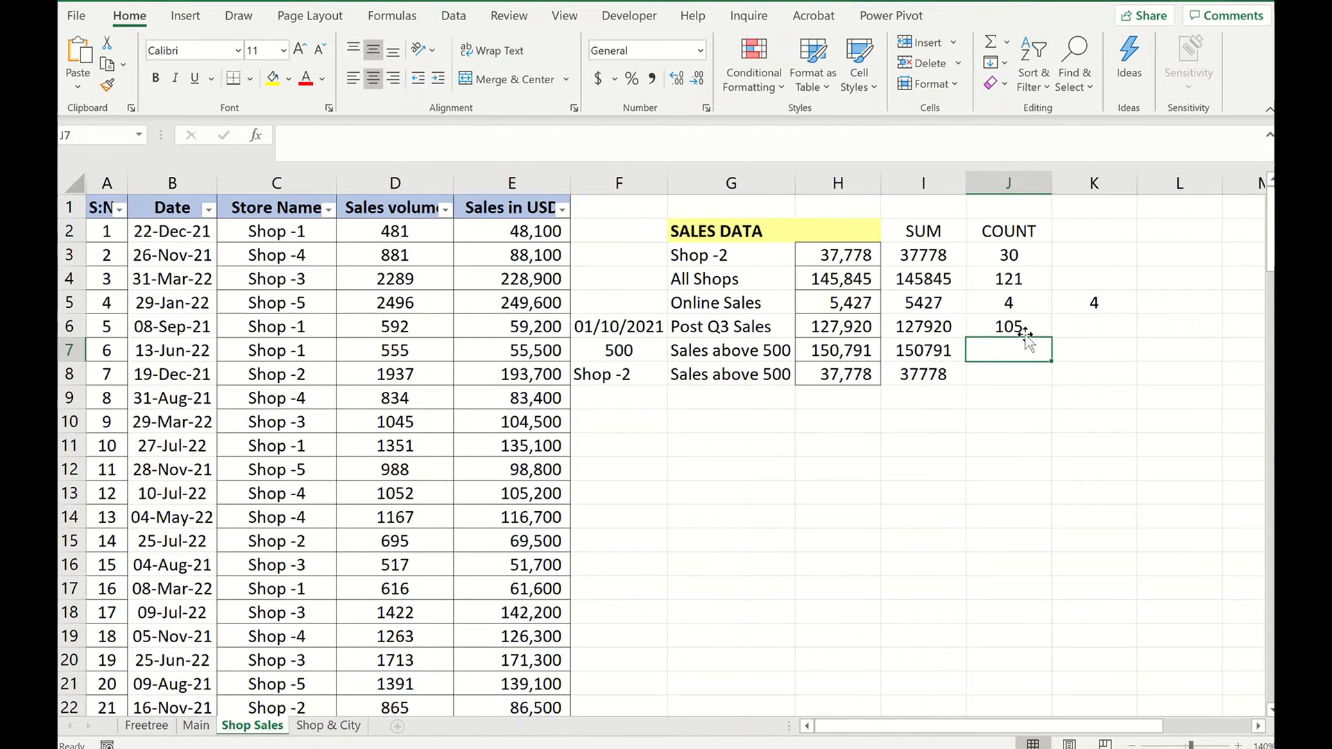
- Copy the COUNTIF formula text from J6 into J7 for the Sales above 500 count, keeping its references unchanged
click(1019, 329)
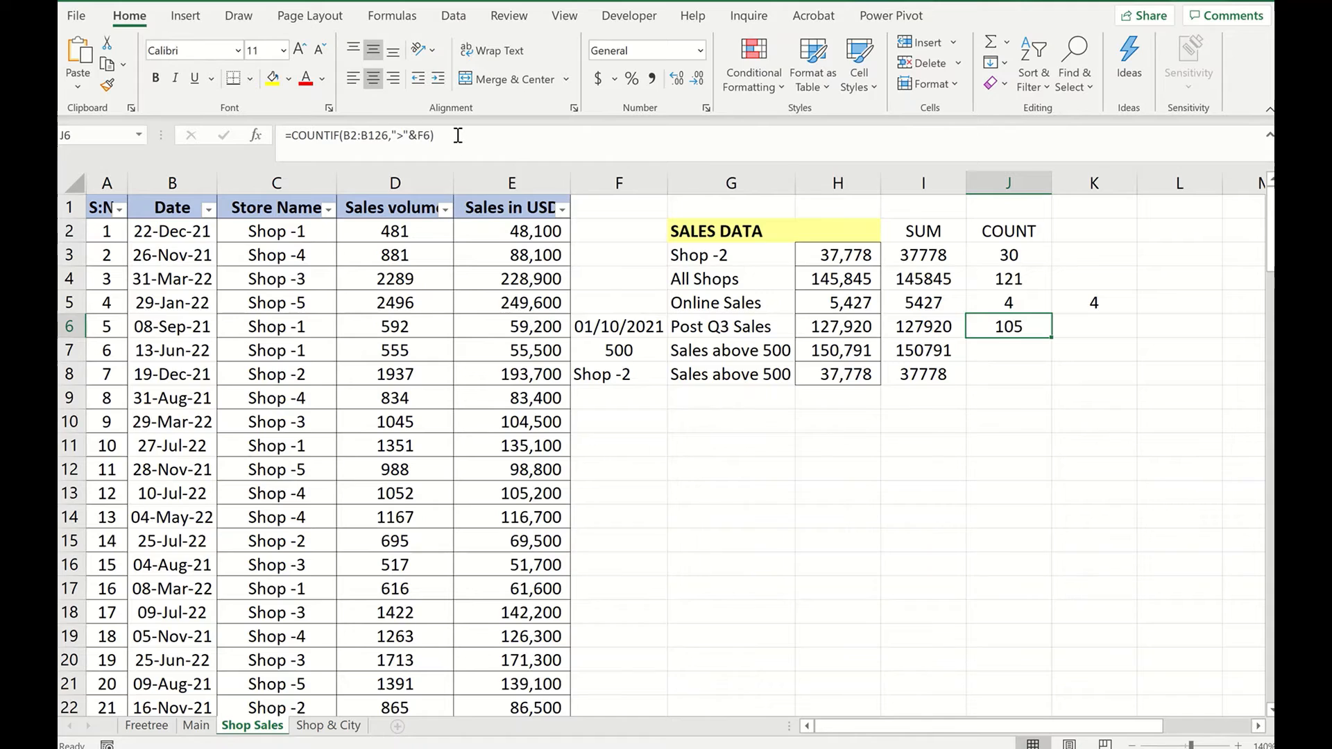
drag(457, 135, 292, 122)
key(ctrl+c)
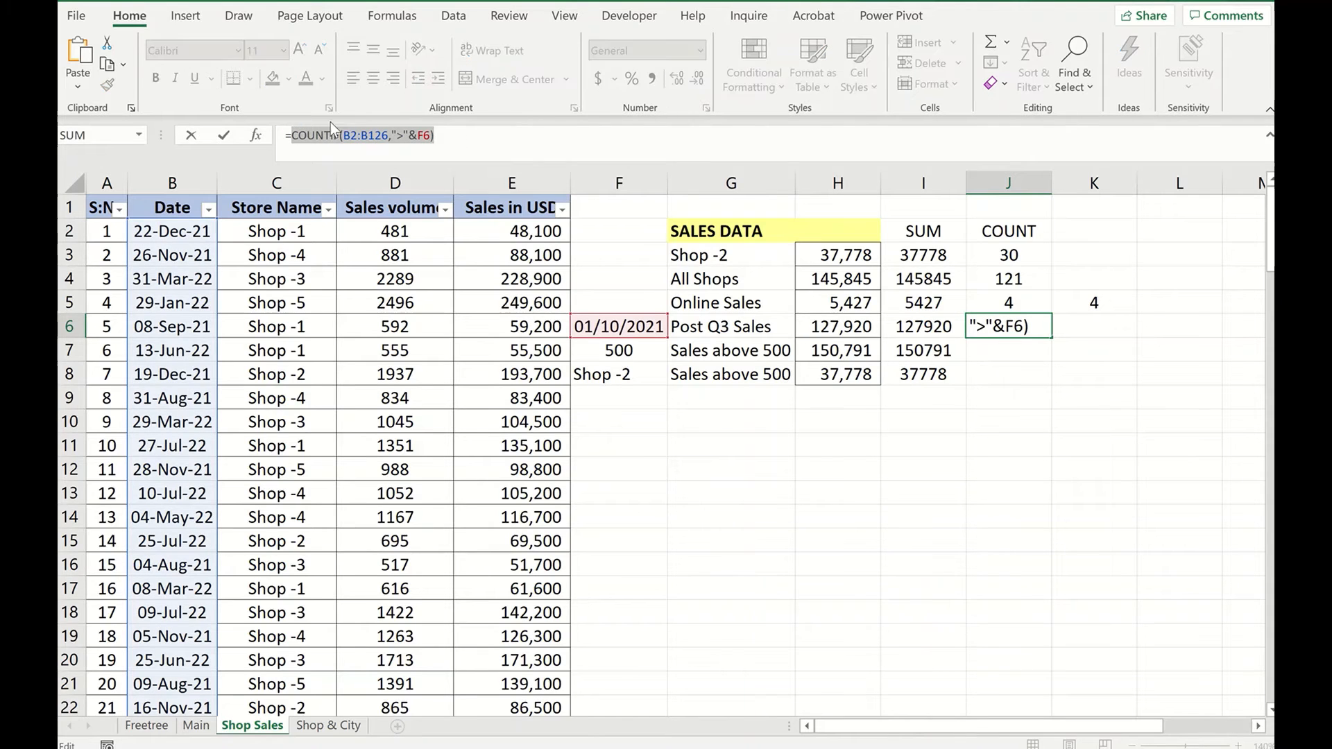
key(Escape)
click(980, 351)
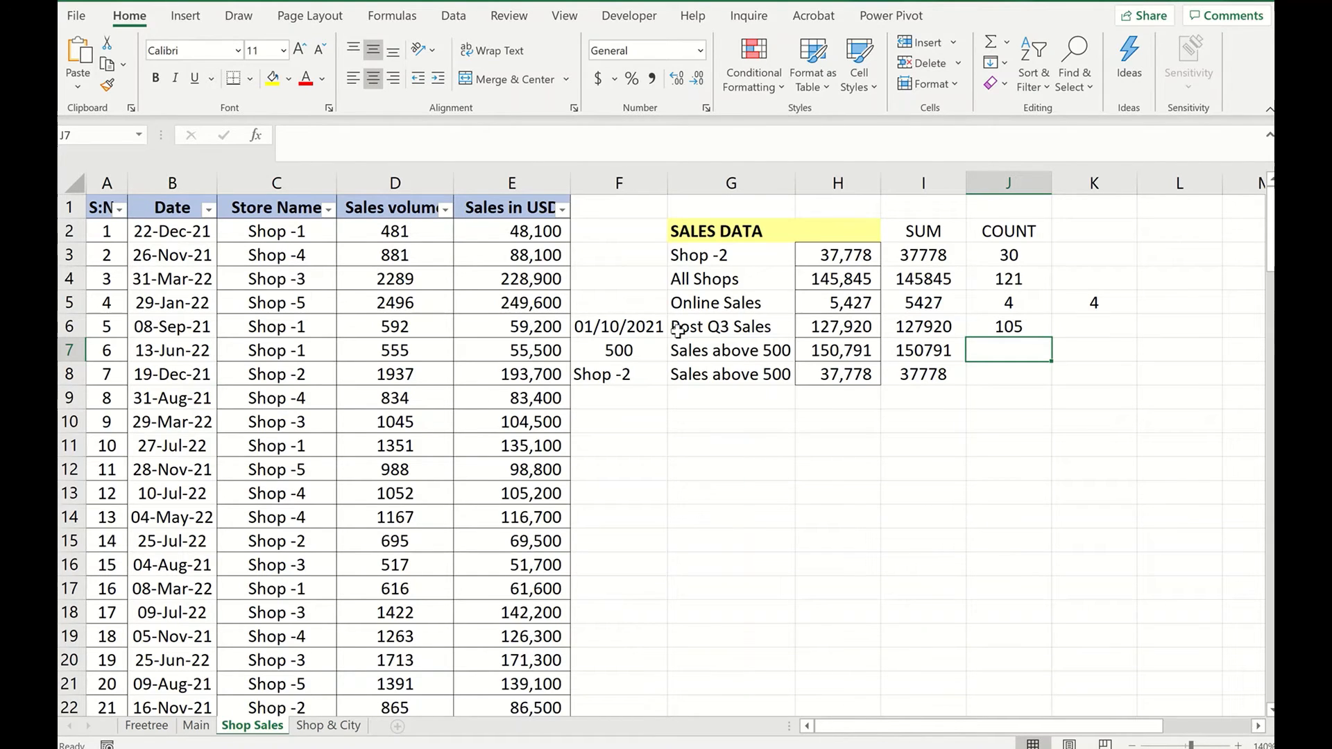
text(=)
key(ctrl+v)
key(Return)
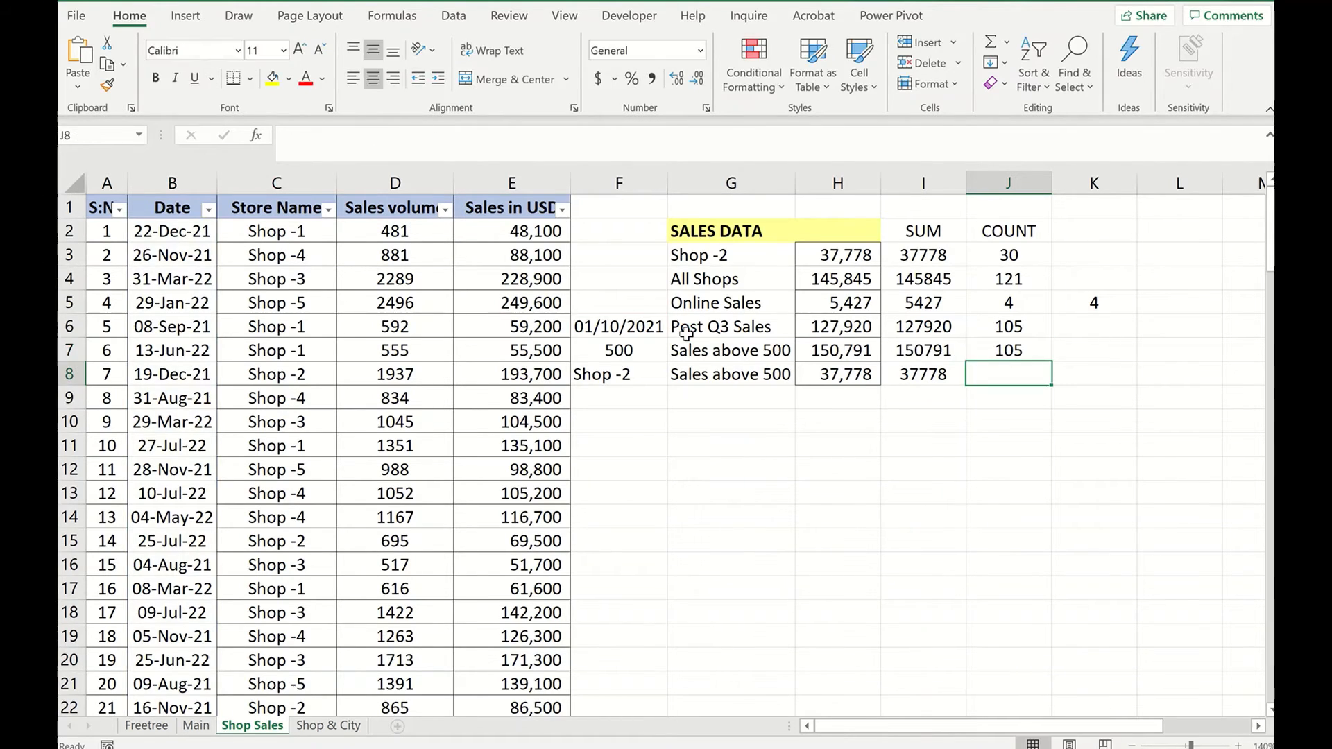
- Move the range of J7's COUNTIF formula from the Date column to the sales volumes in D2:D126
click(995, 355)
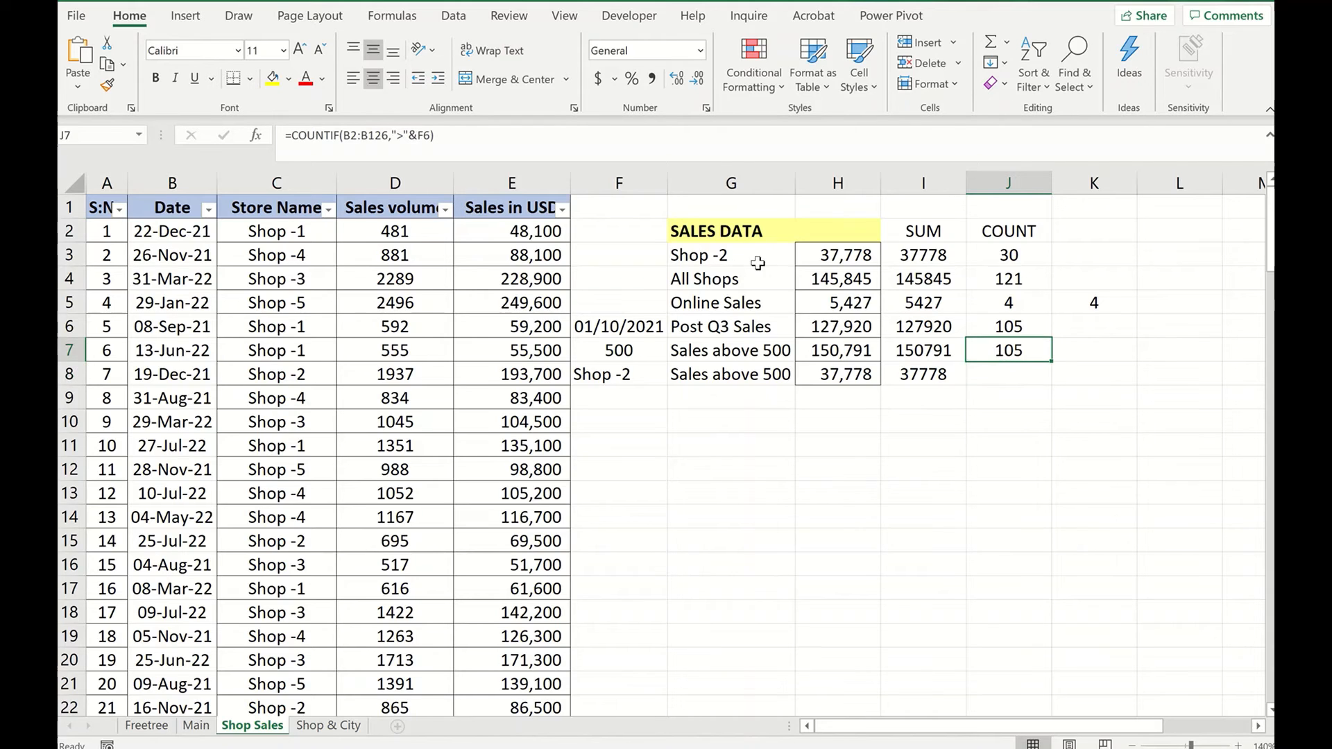
click(368, 136)
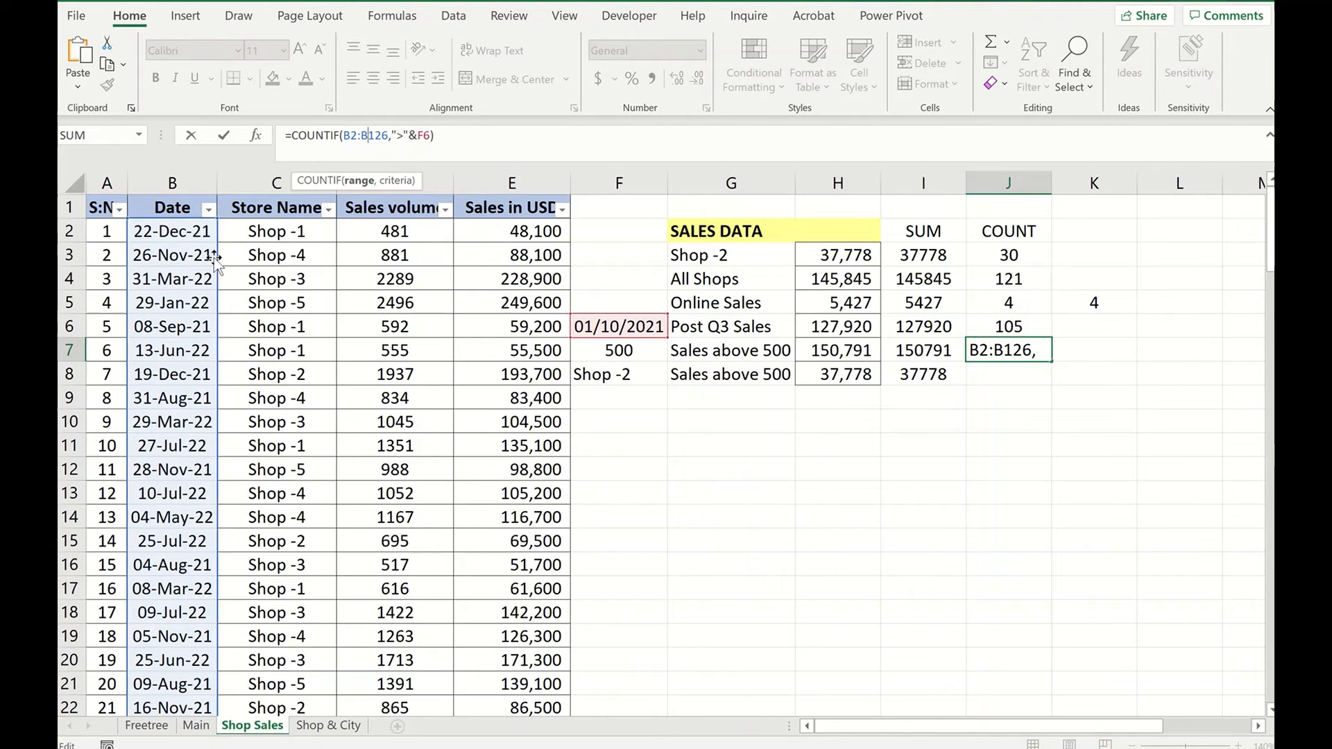
drag(218, 272, 384, 266)
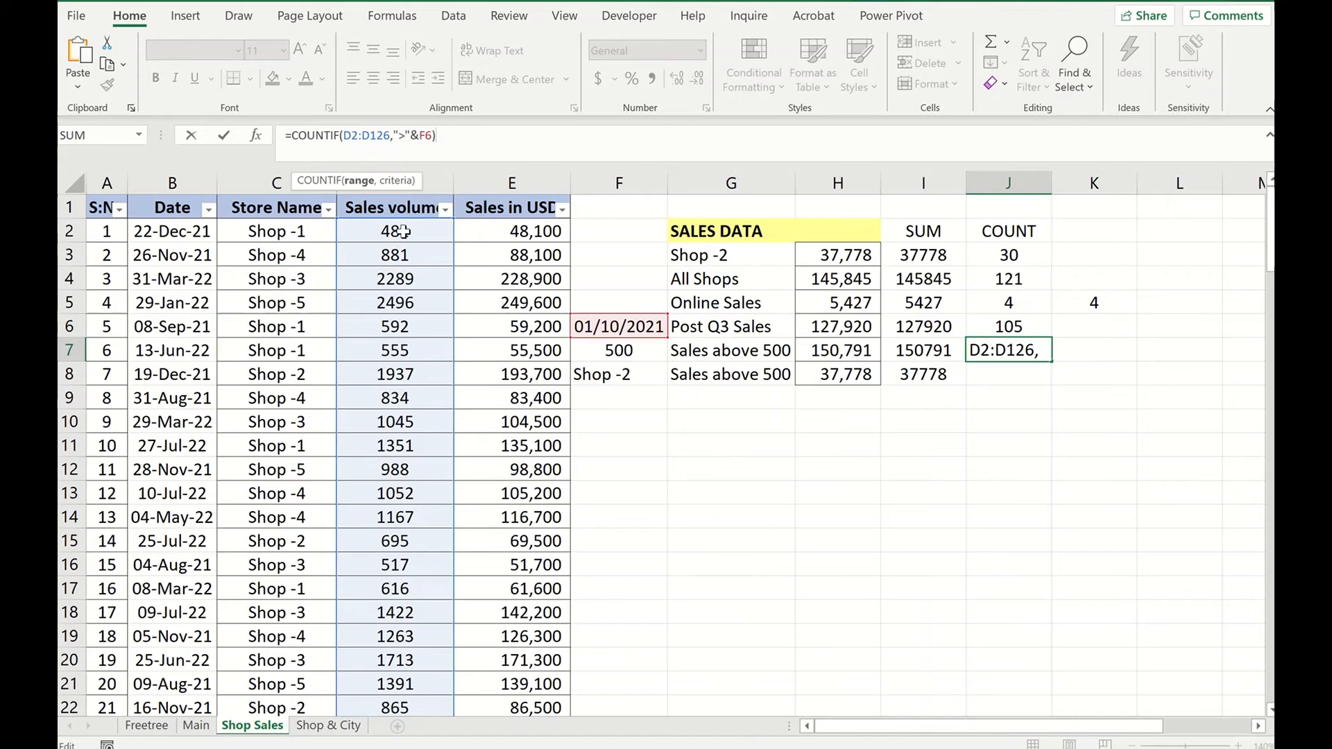
- Change the criterion of J7's COUNTIF formula to ">"&F7 and review the finished formula
click(420, 137)
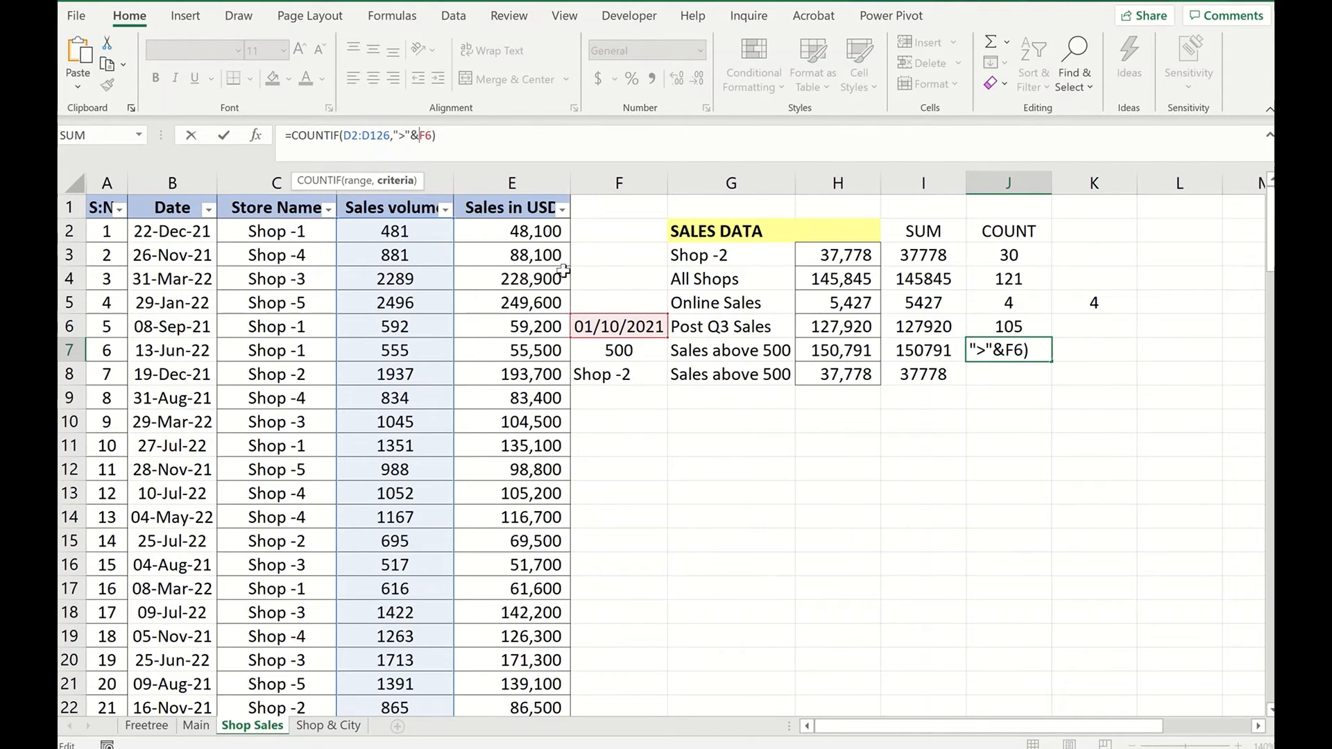
key(Delete)
key(Delete)
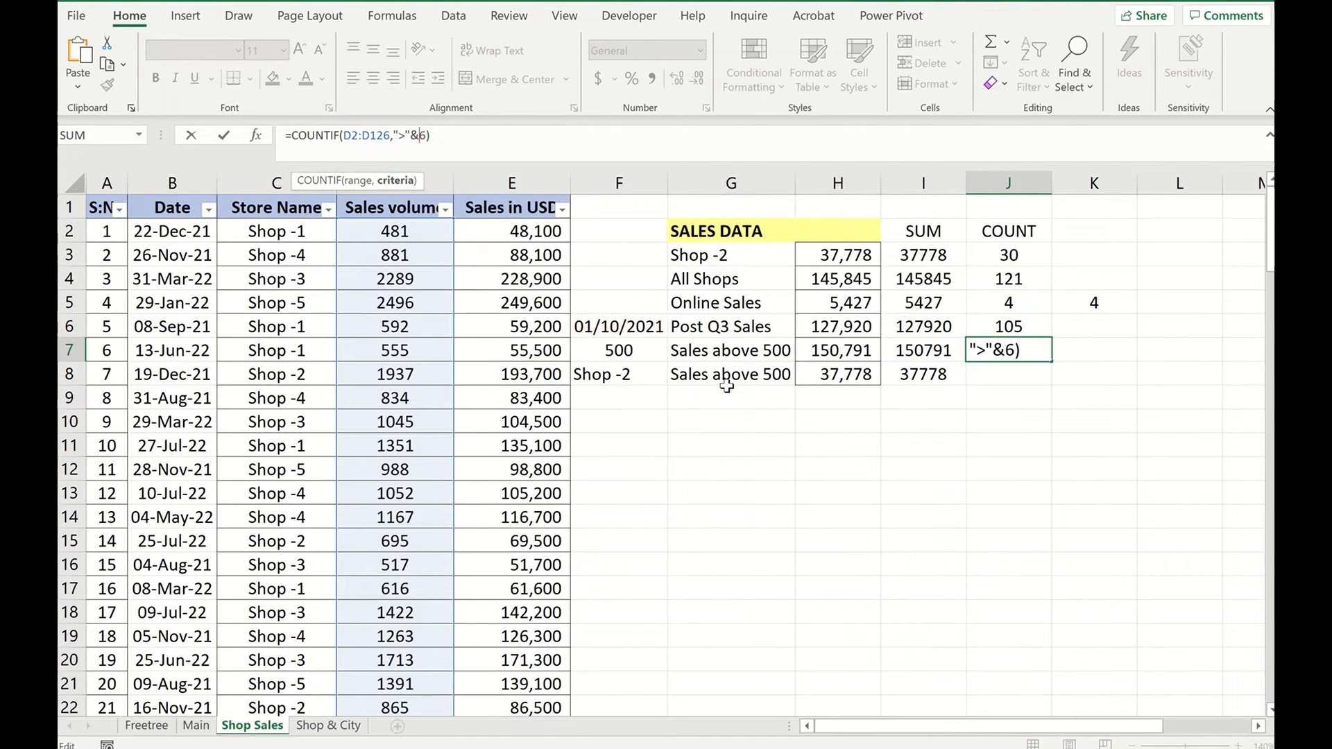
click(633, 352)
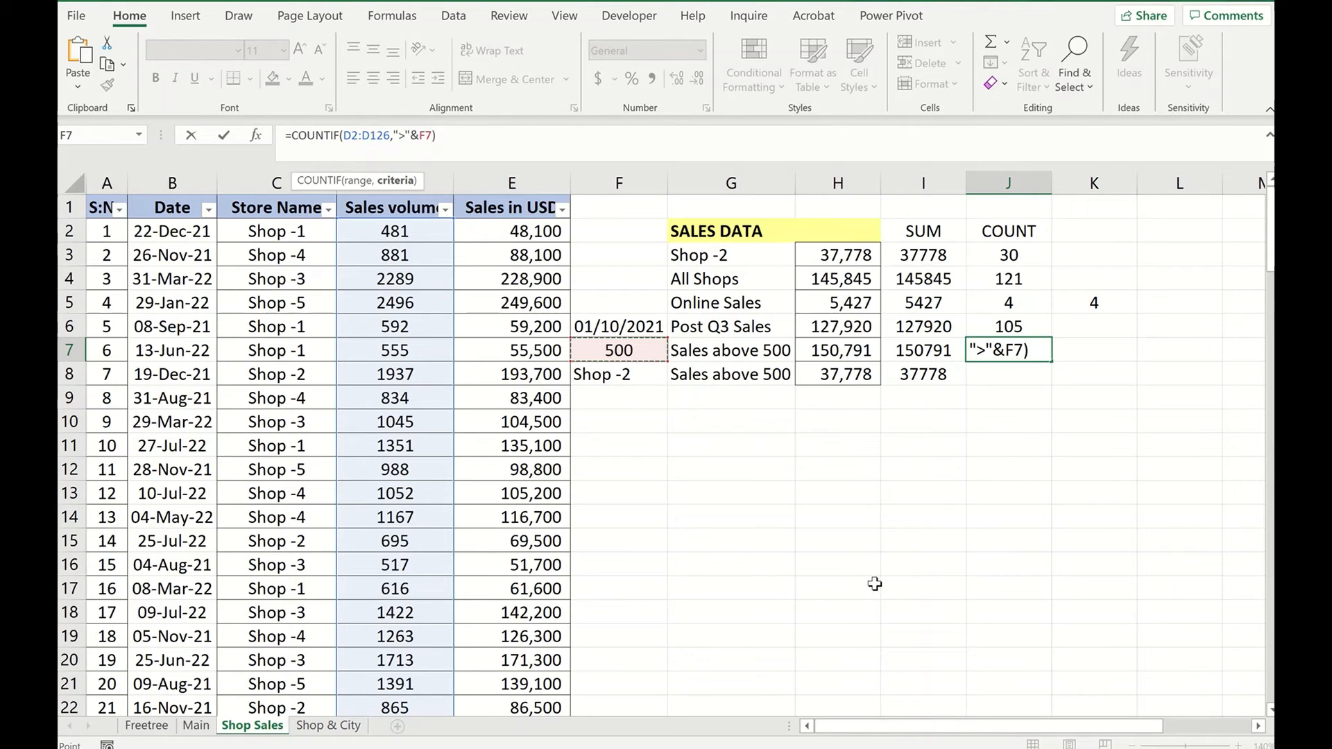
key(Return)
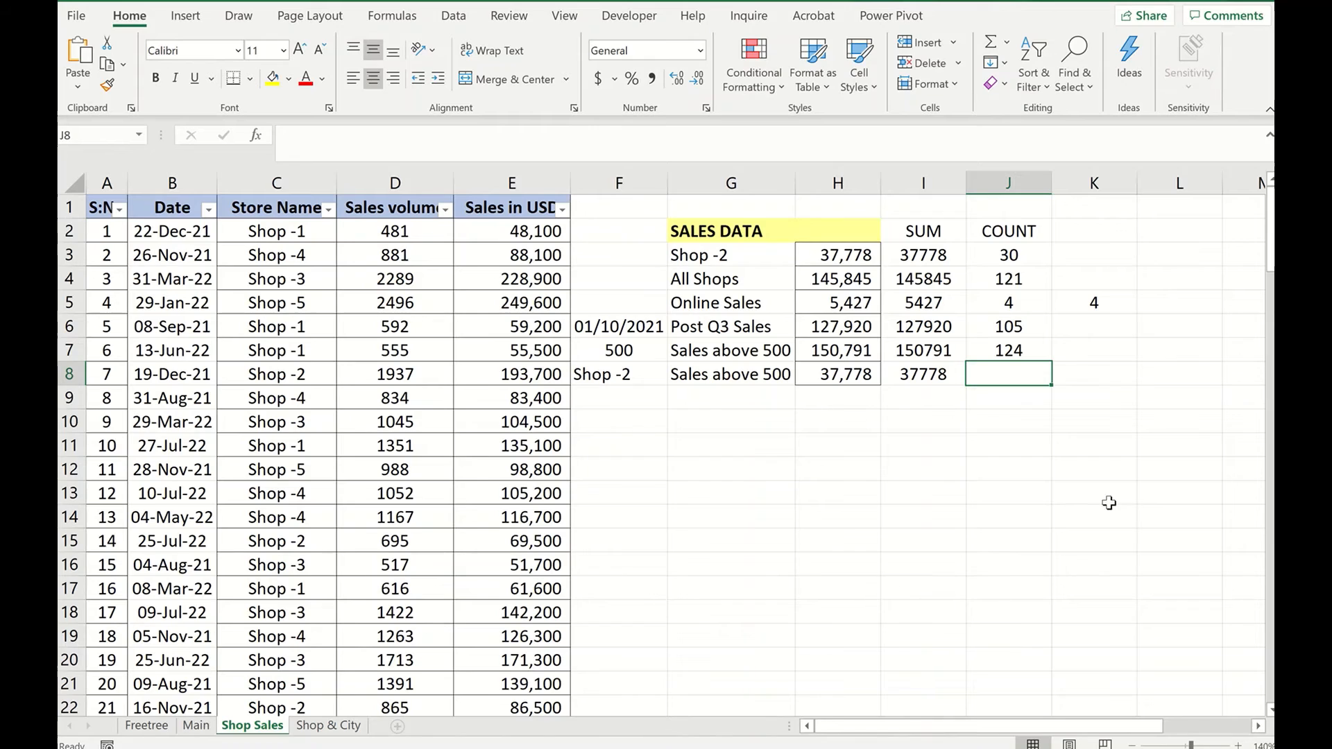
click(1003, 350)
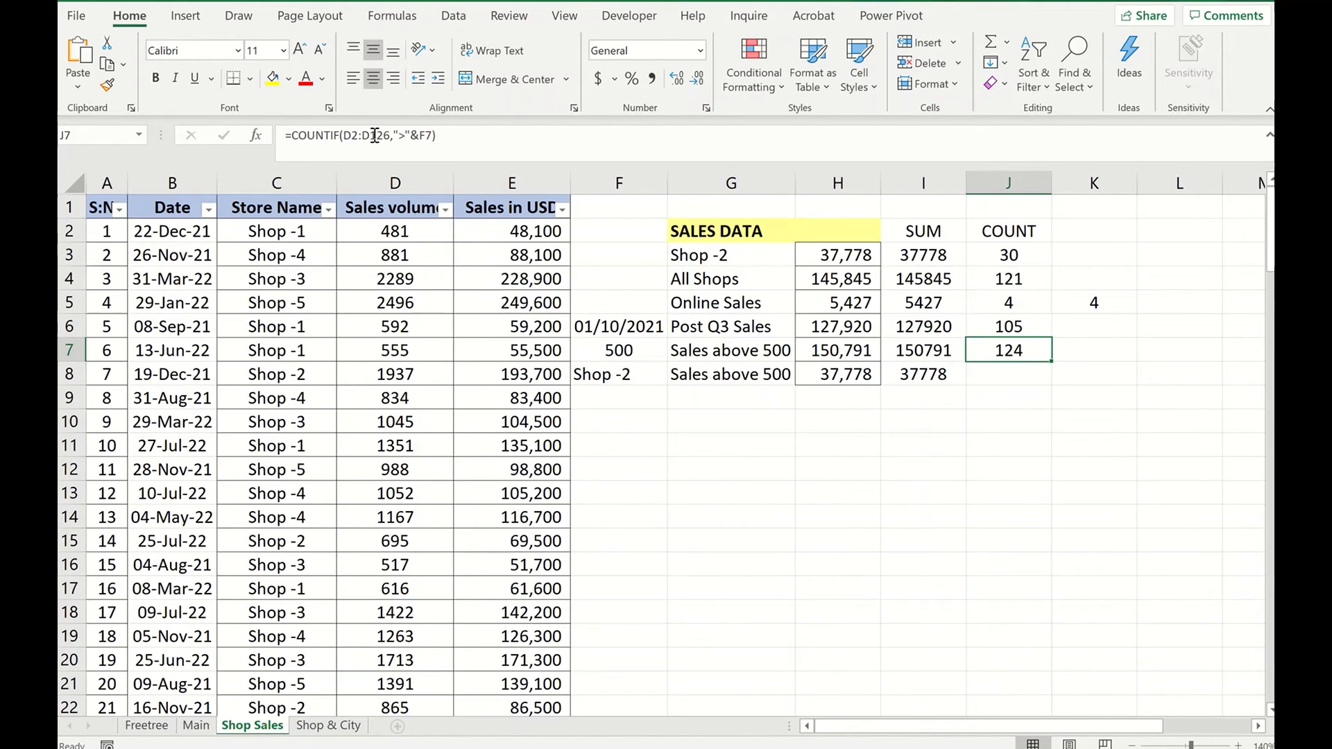
click(374, 135)
key(Return)
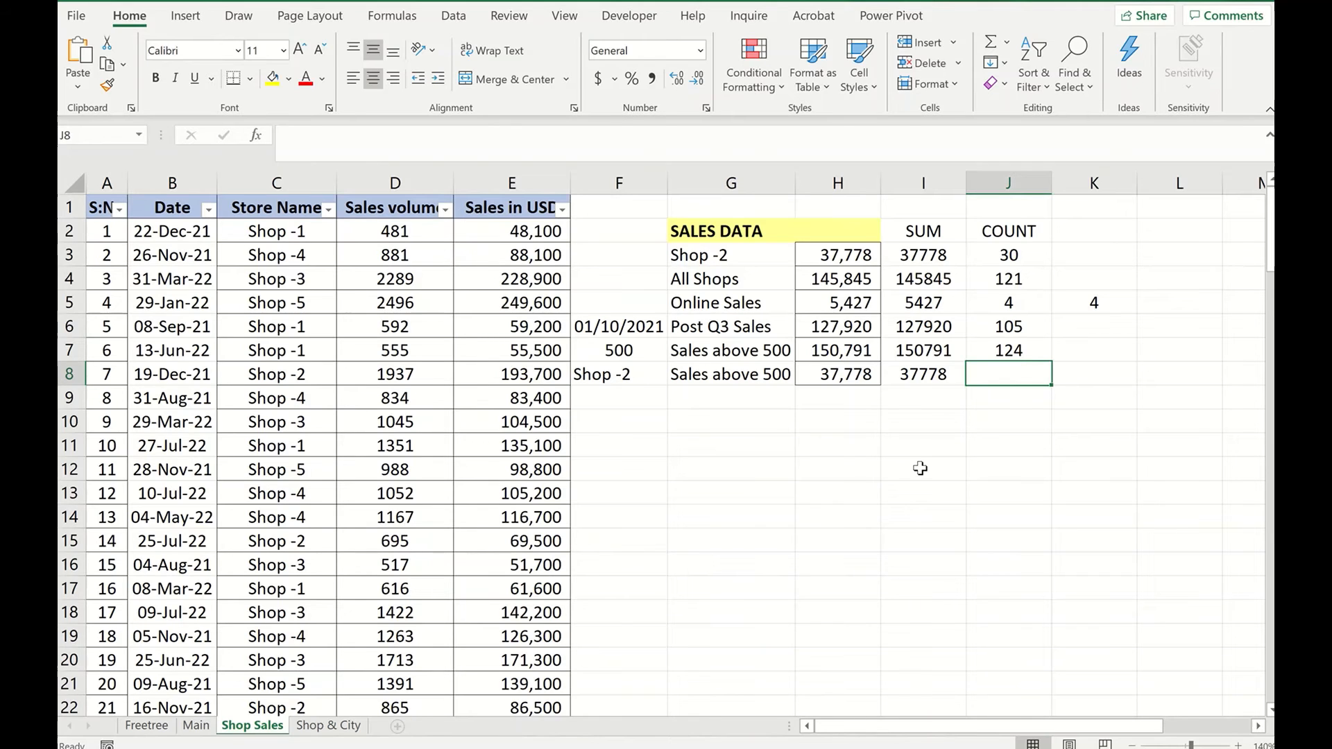
- Start a COUNTIFS formula in J8 with the store names in C2:C126 as first criteria range and F8 as its criterion
text(=counti)
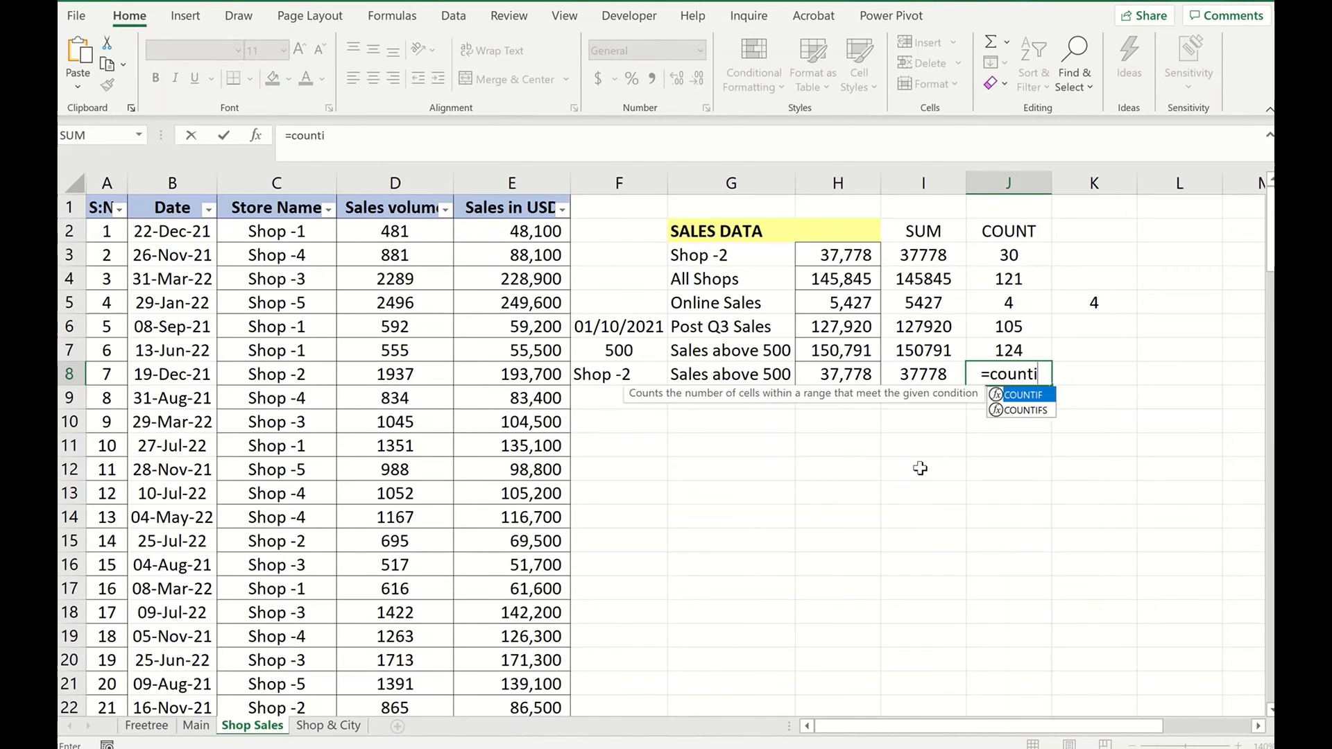
text(f)
click(1014, 411)
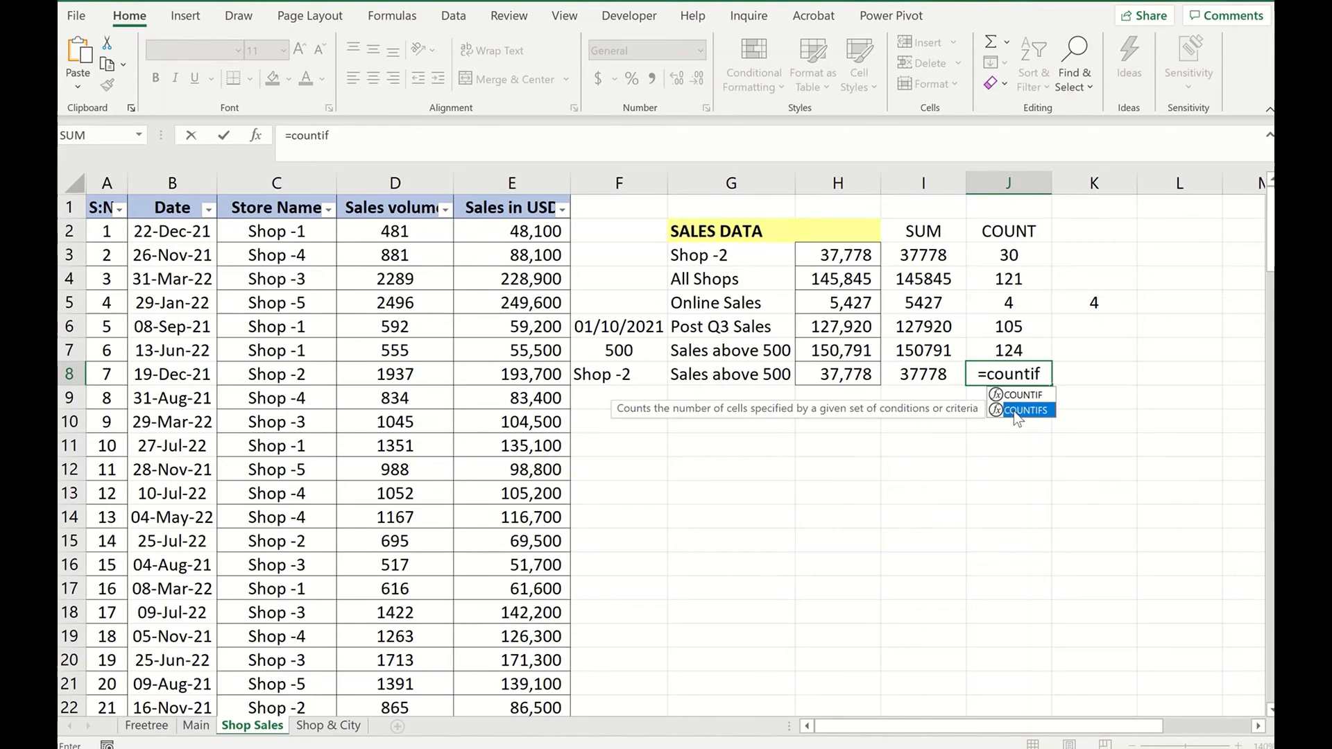
double_click(1013, 411)
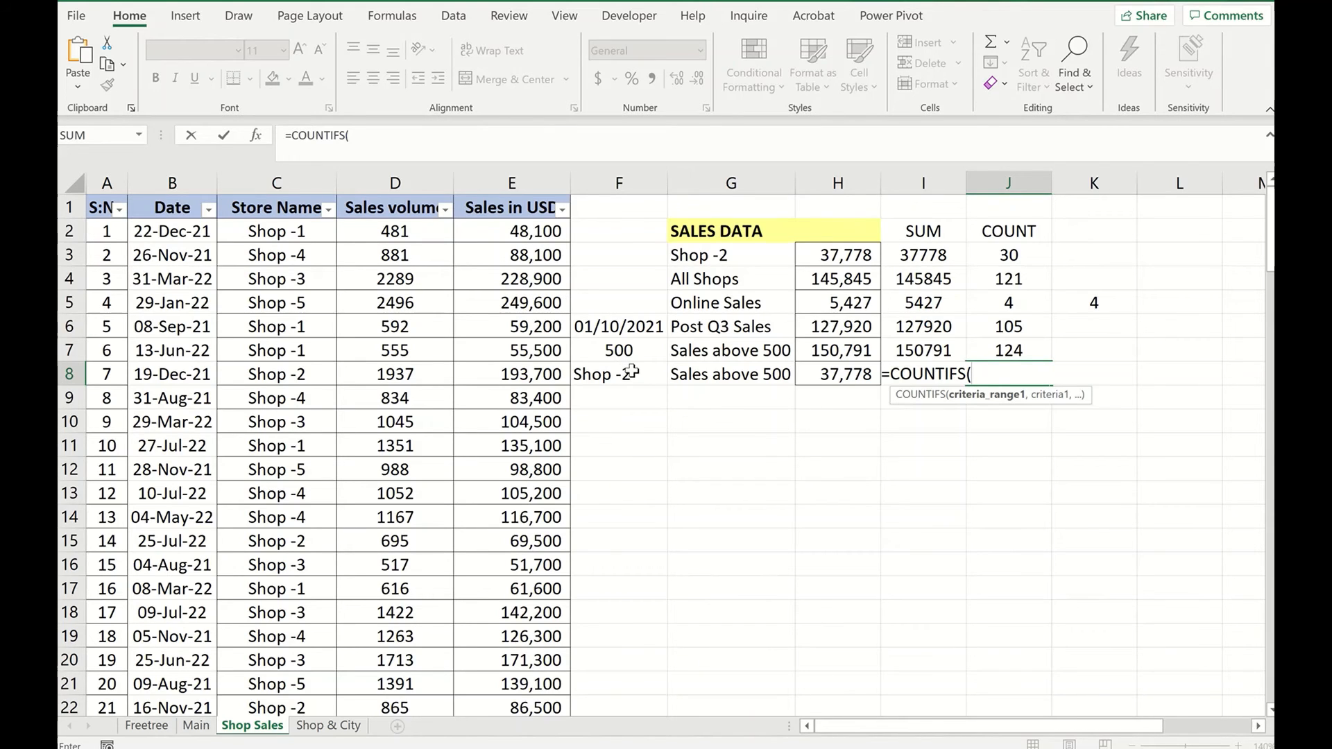
click(312, 231)
scroll(291, 423, down, 5)
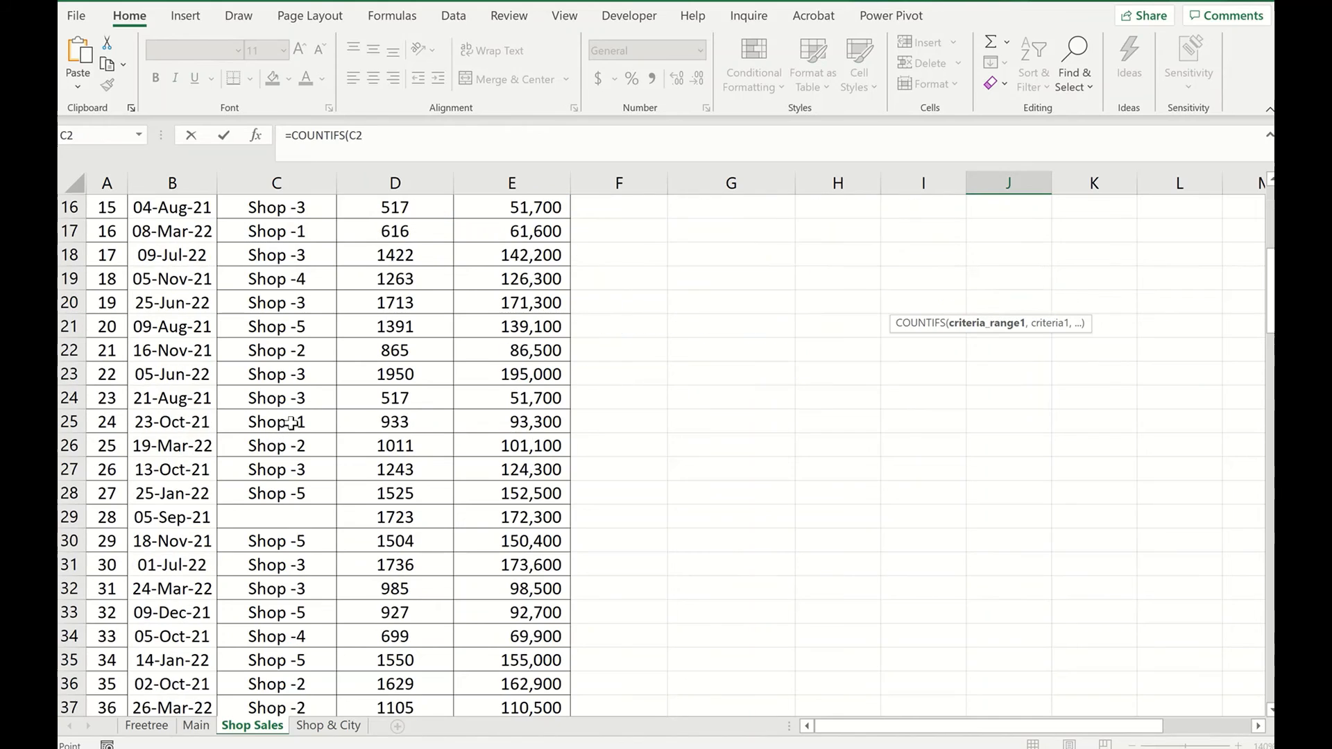
scroll(276, 466, down, 20)
scroll(277, 466, down, 15)
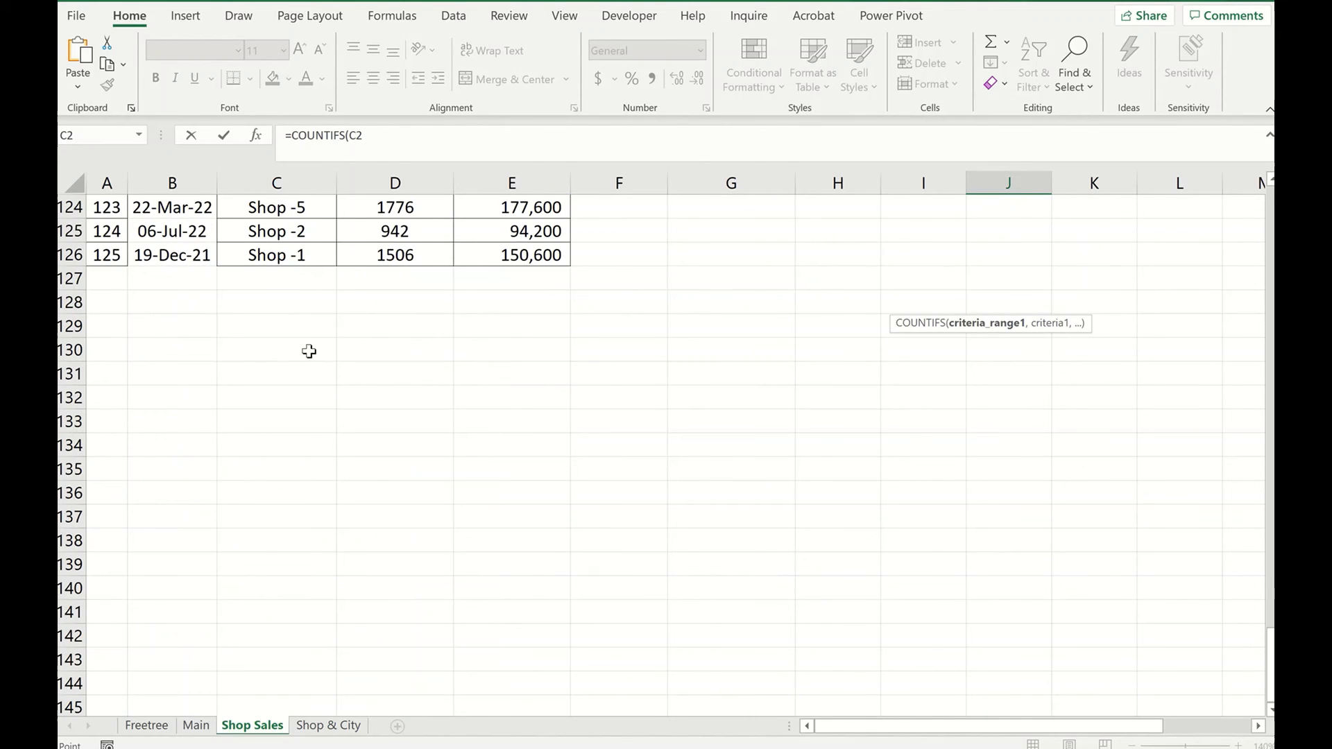
shift+click(304, 255)
text(,)
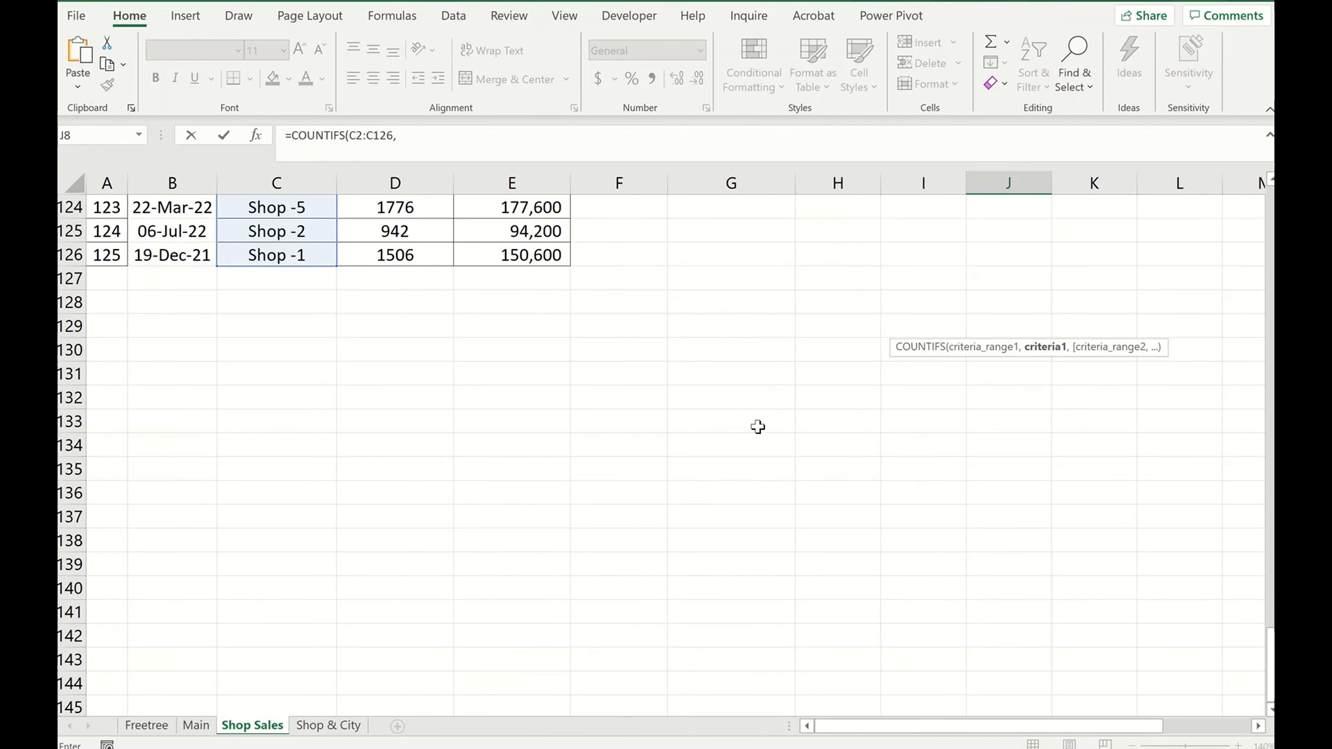
key(ctrl+BackSpace)
click(638, 375)
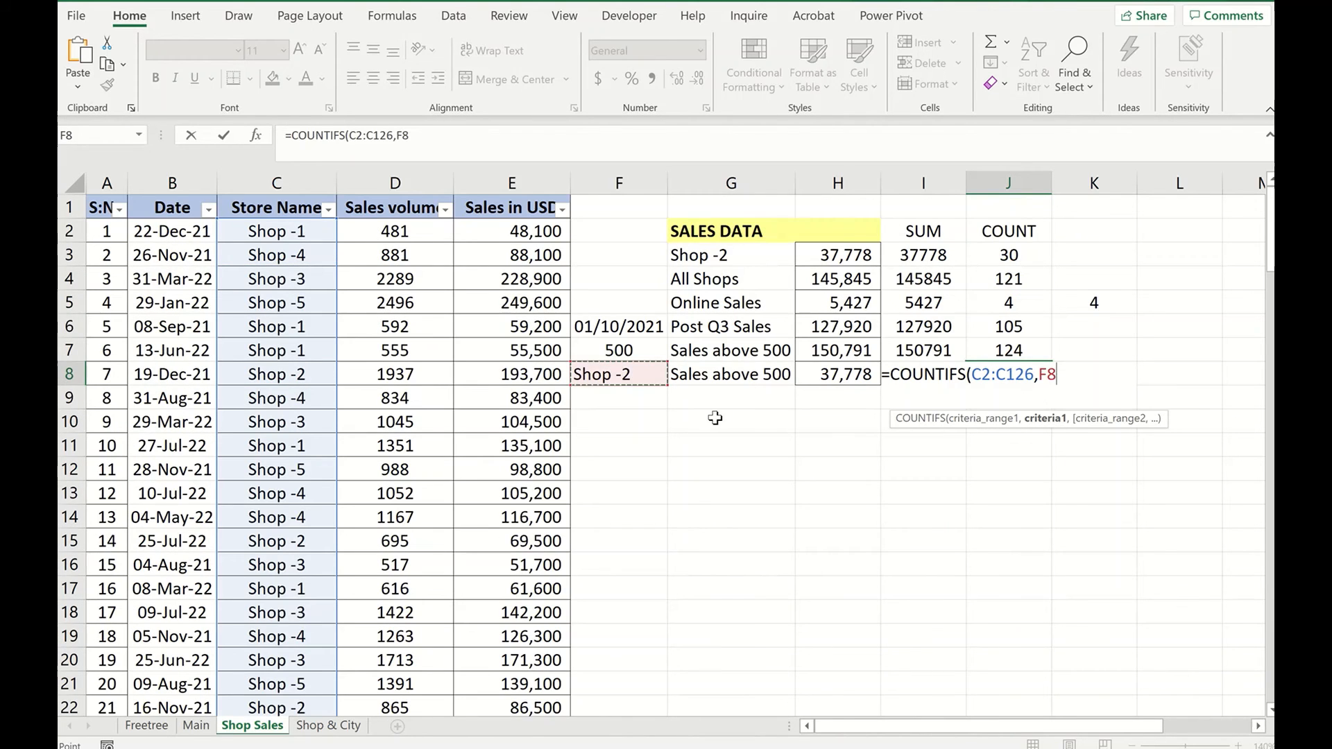
- Add the sales volumes in D2:D126 as the second criteria range of J8's COUNTIFS formula
text(,)
click(413, 233)
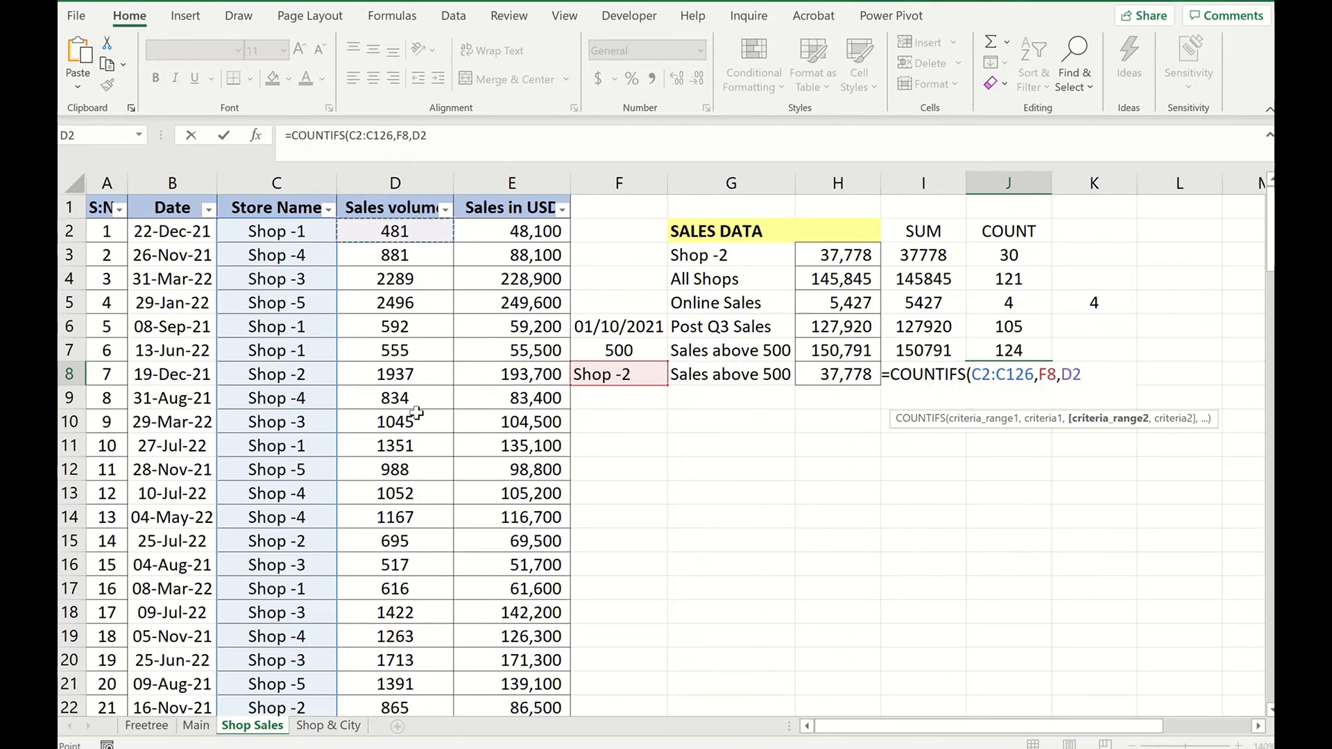
scroll(416, 413, down, 1)
scroll(411, 449, down, 20)
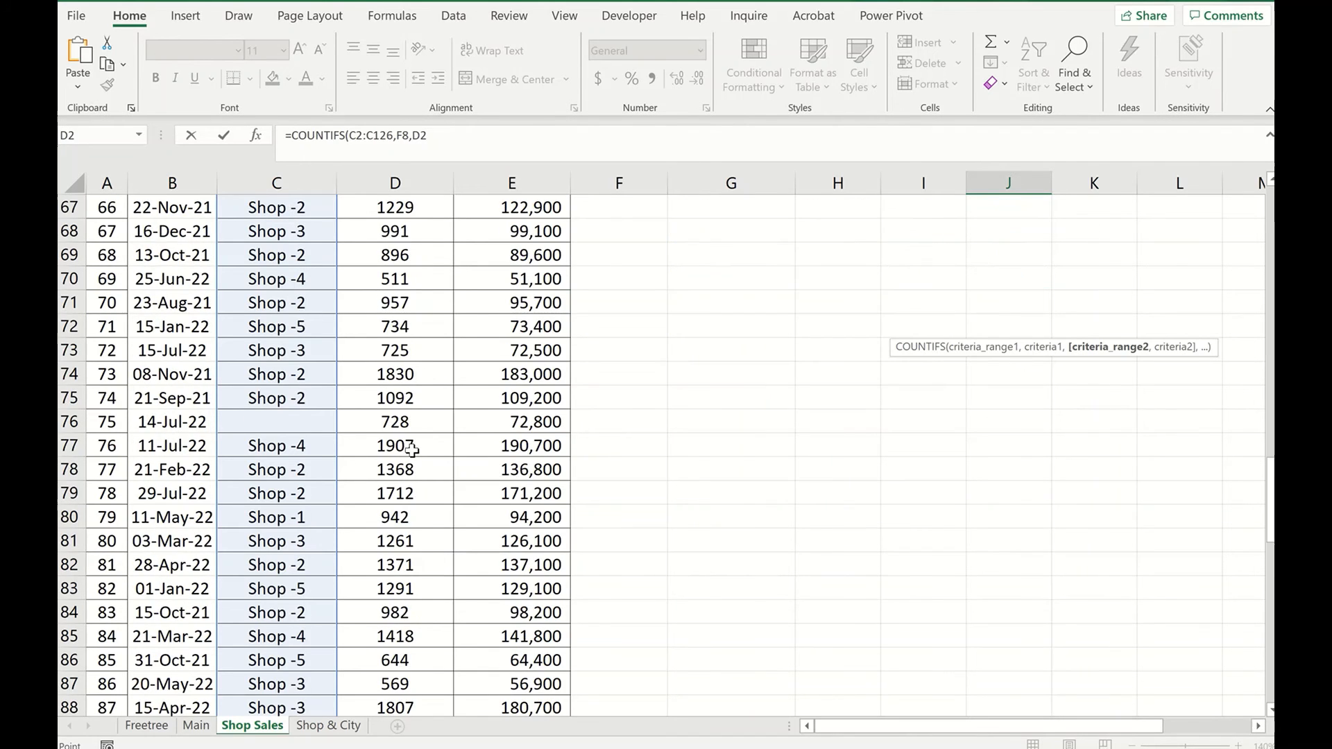
scroll(412, 449, down, 15)
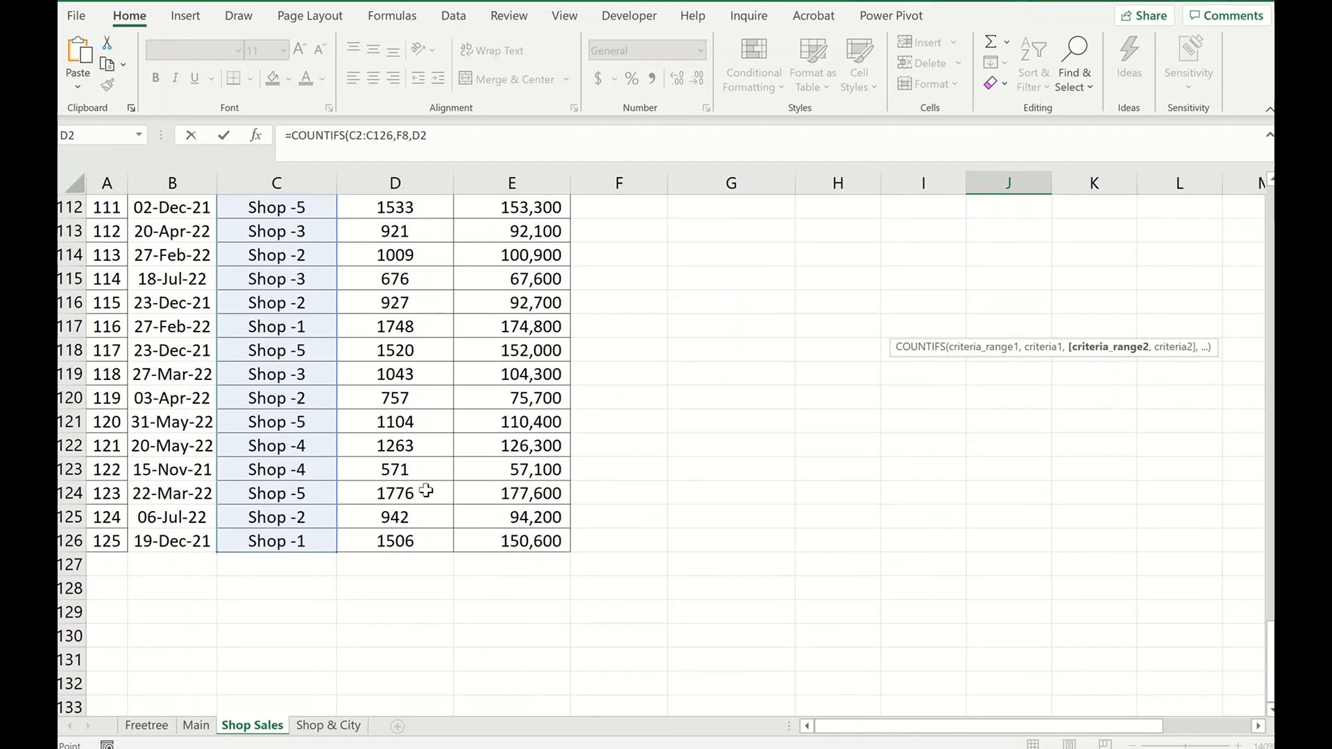
shift+click(409, 541)
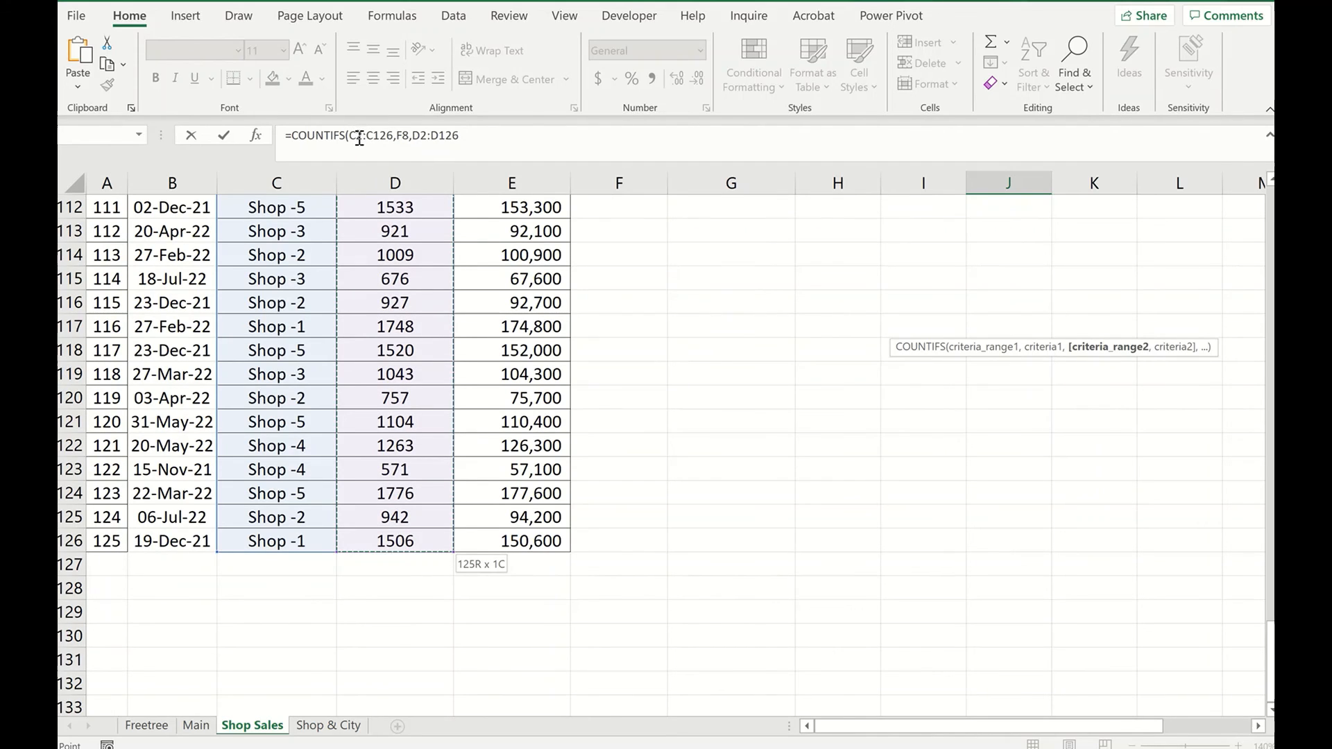
- Complete J8's COUNTIFS formula with ">"&500 as the second criterion and check the entered formula
scroll(555, 291, up, 6)
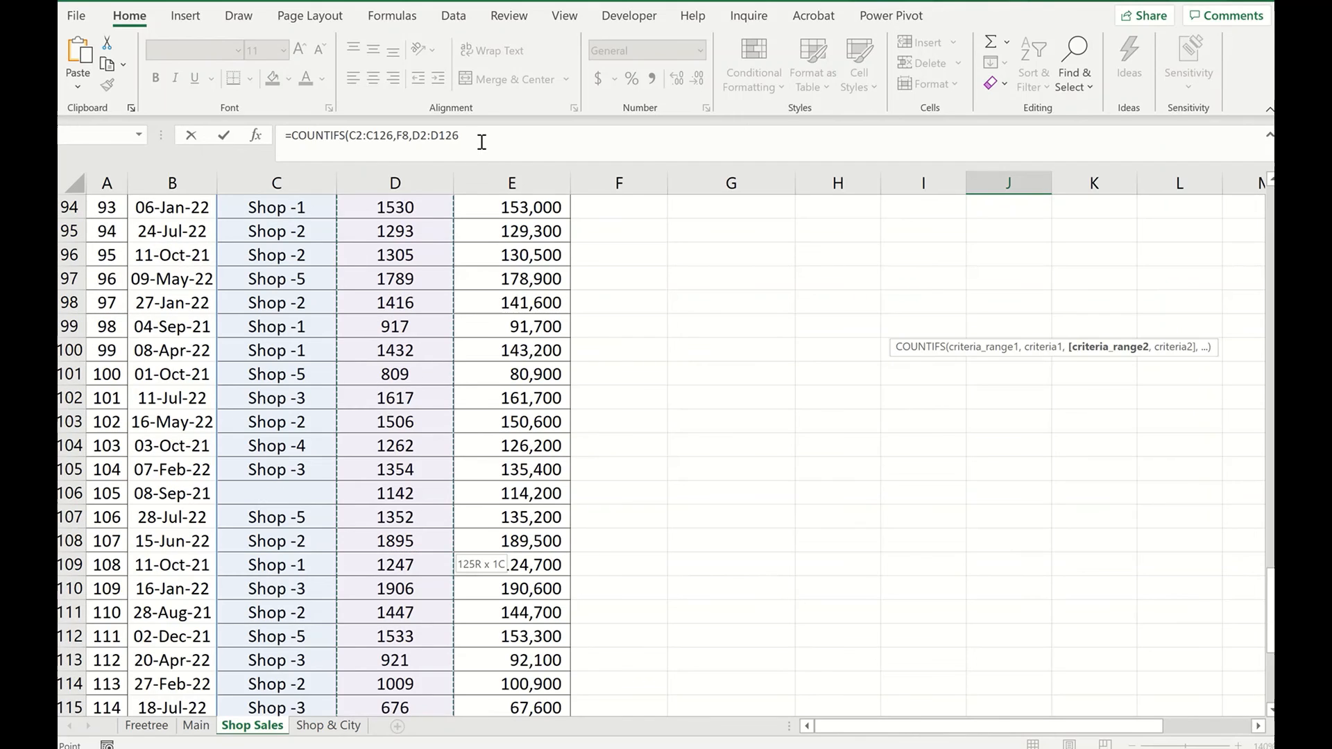
click(479, 143)
text(,">"&)
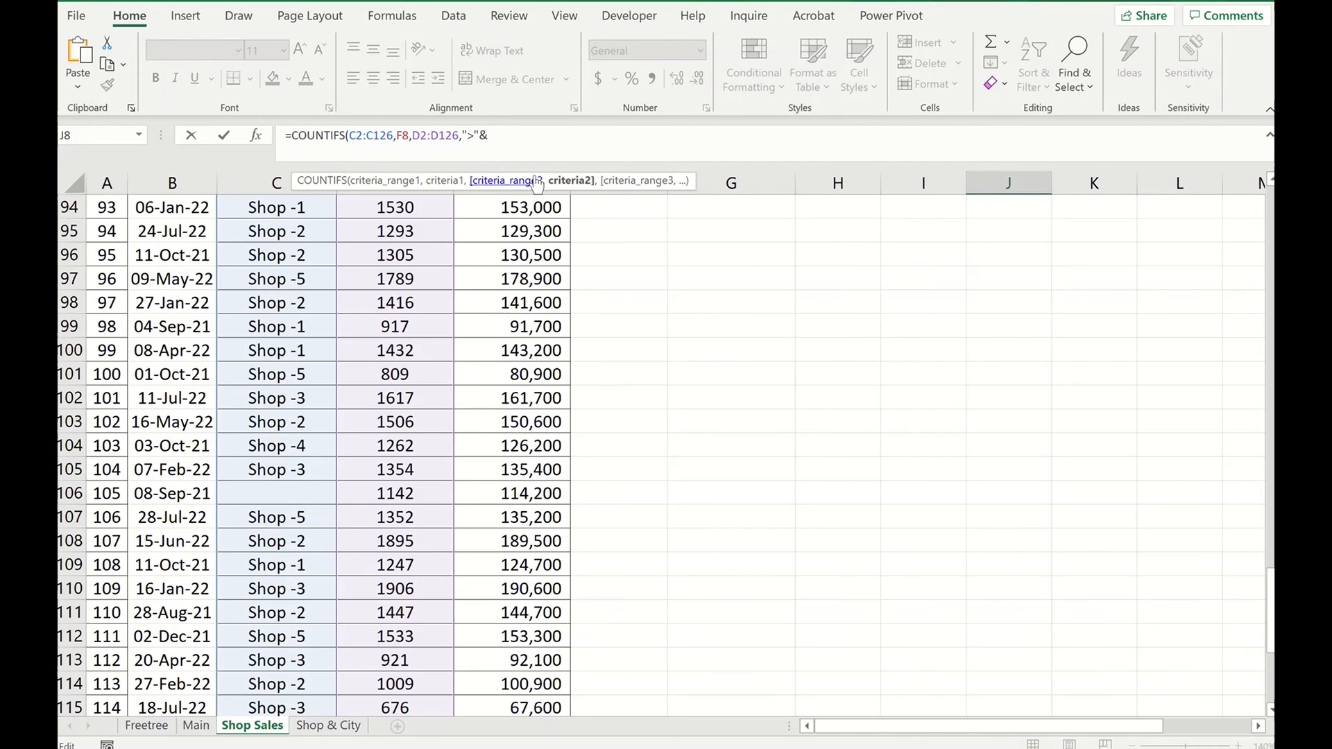
text(500))
key(Return)
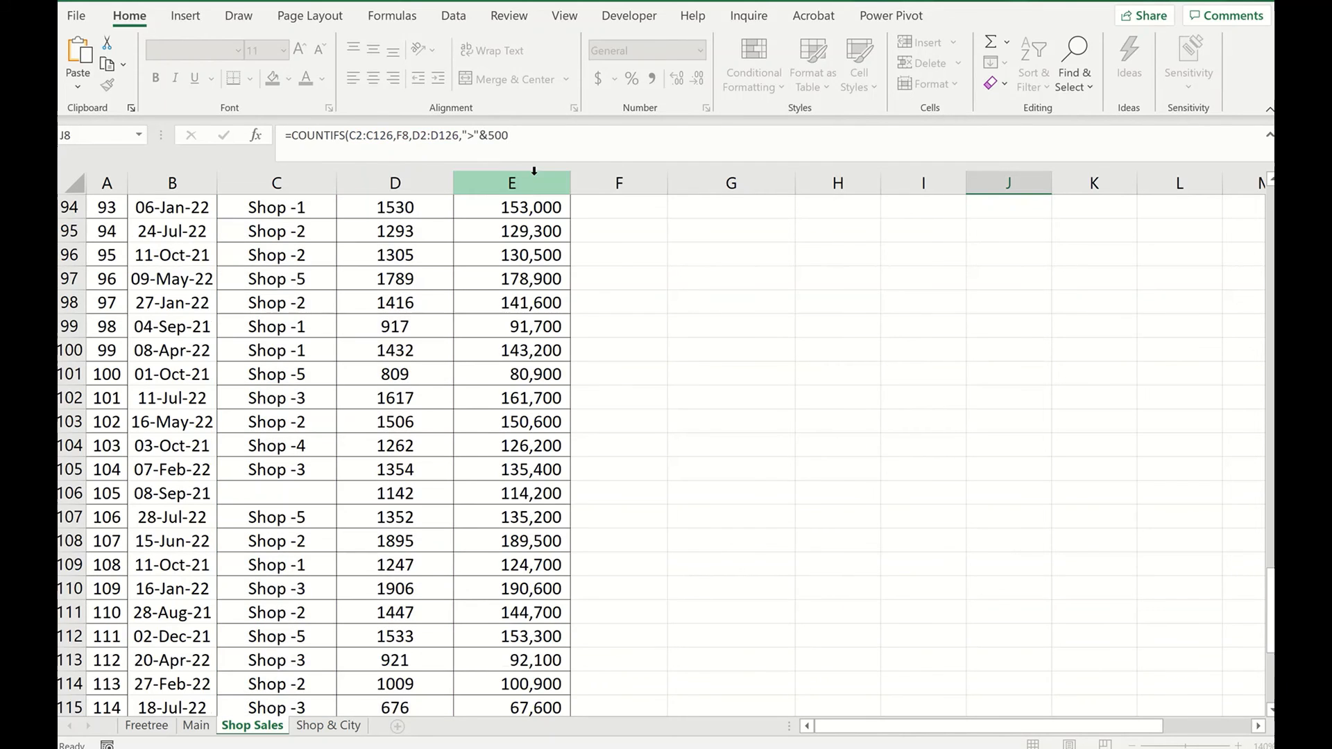
scroll(948, 316, up, 2)
click(1022, 370)
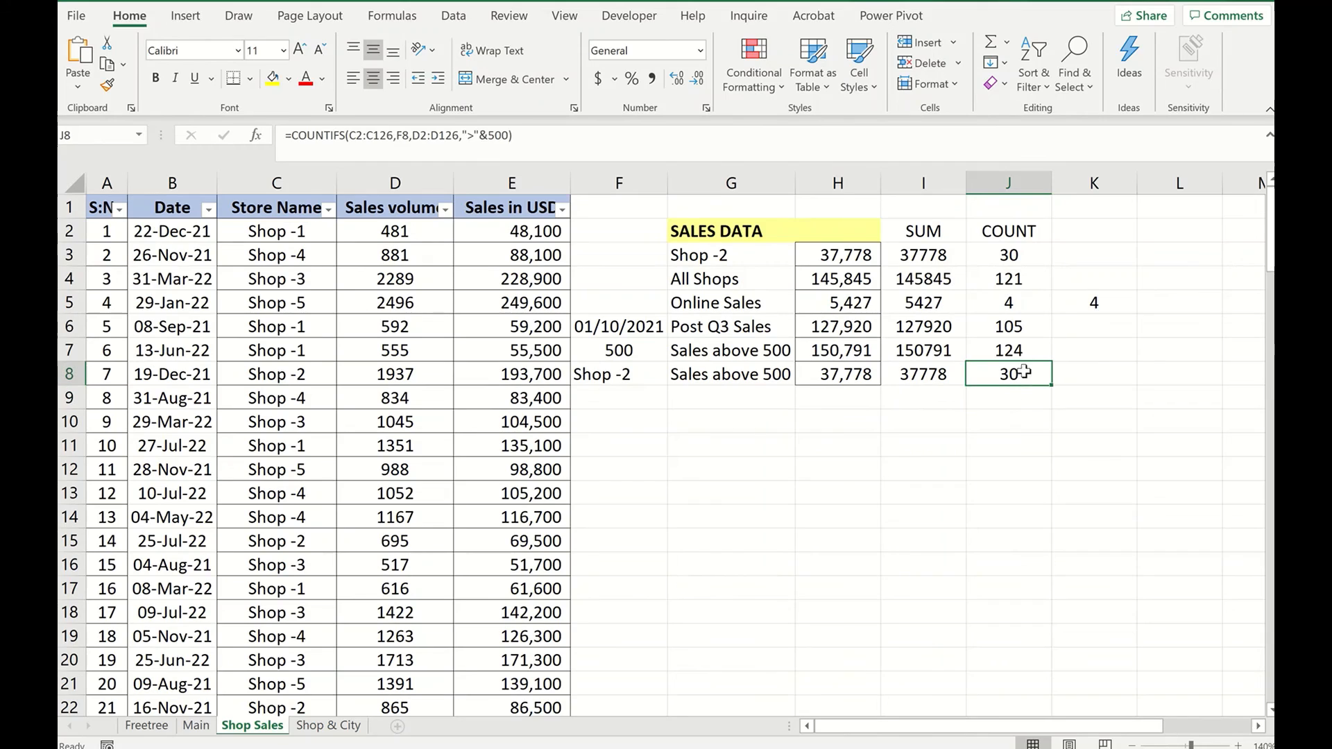